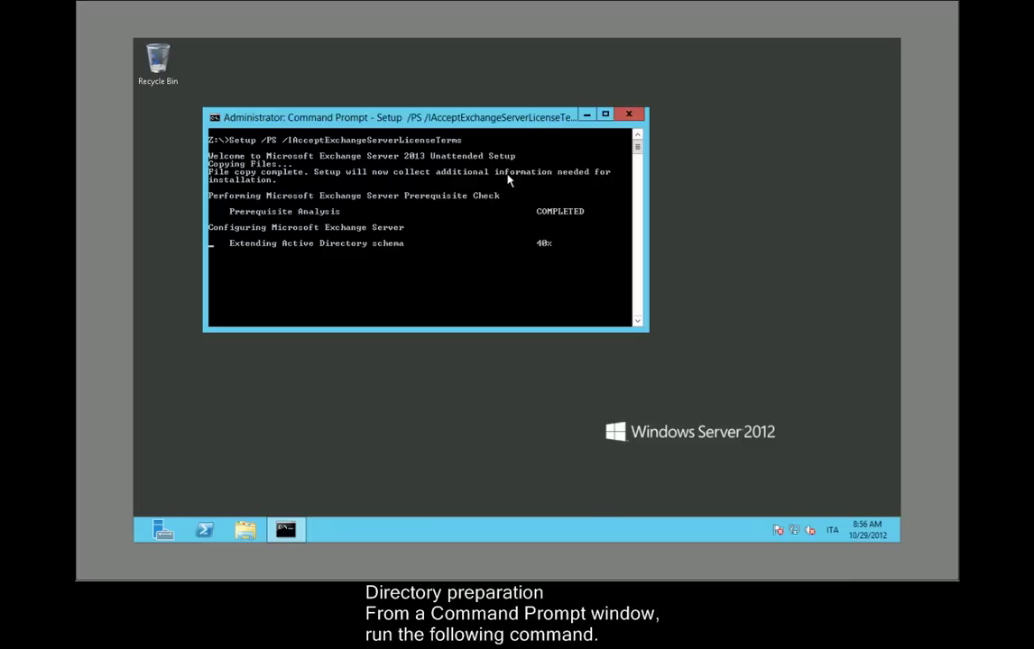
# Run Setup /P /on:Lync2013Mail /IAcceptExchangeServerLicenseTerms to prepare the Lync2013Mail organization.
pyautogui.click(353, 252)
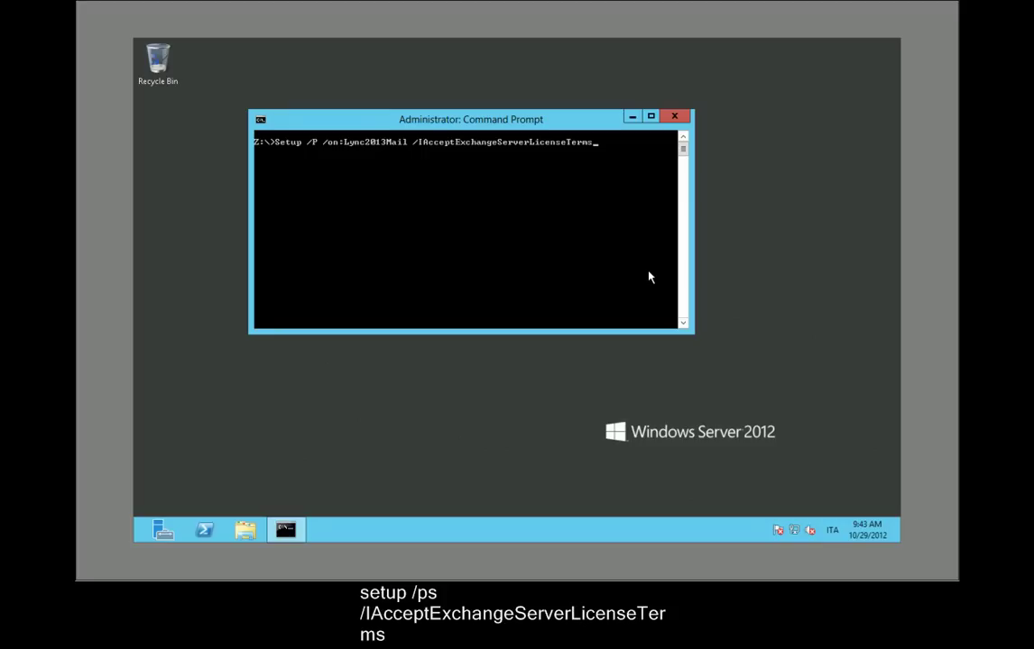
pyautogui.press('Return')
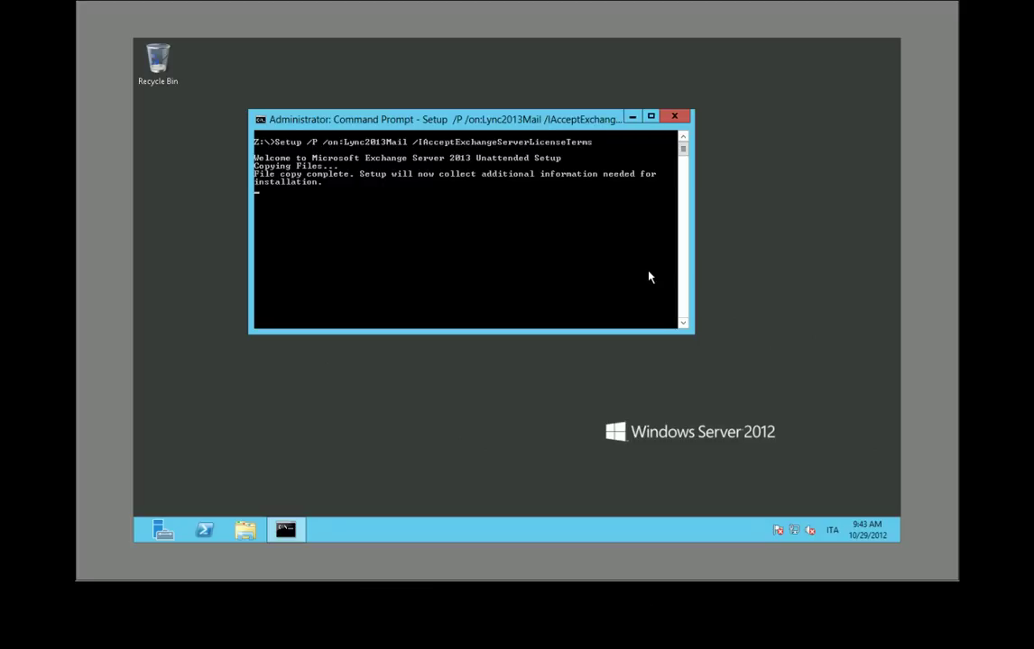
# Run setup /PAD to prepare the domain once organization preparation has finished.
pyautogui.click(754, 483)
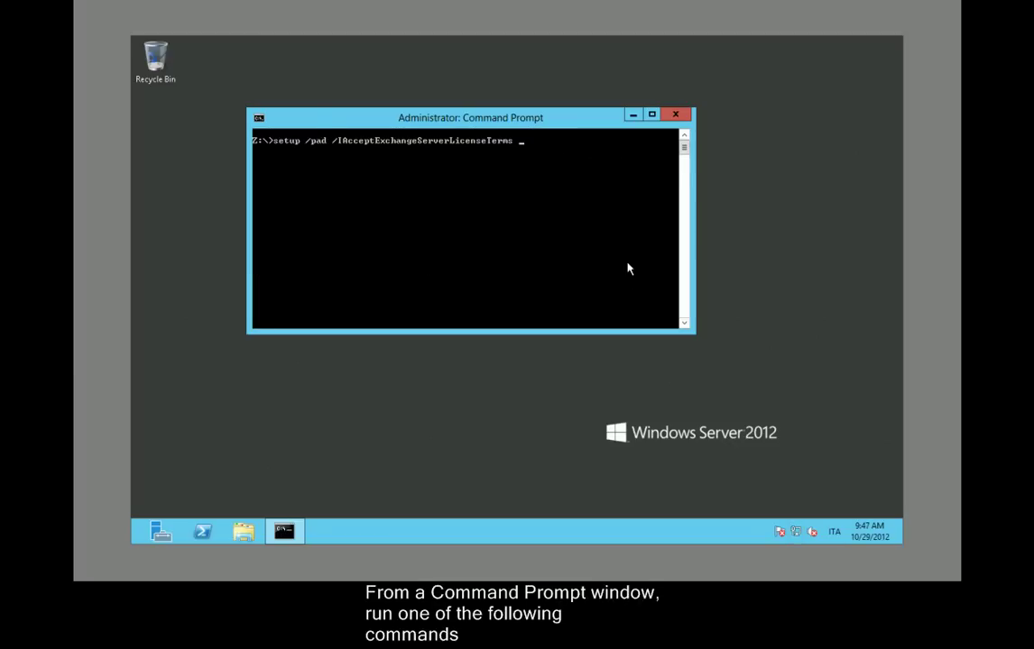
pyautogui.press('Return')
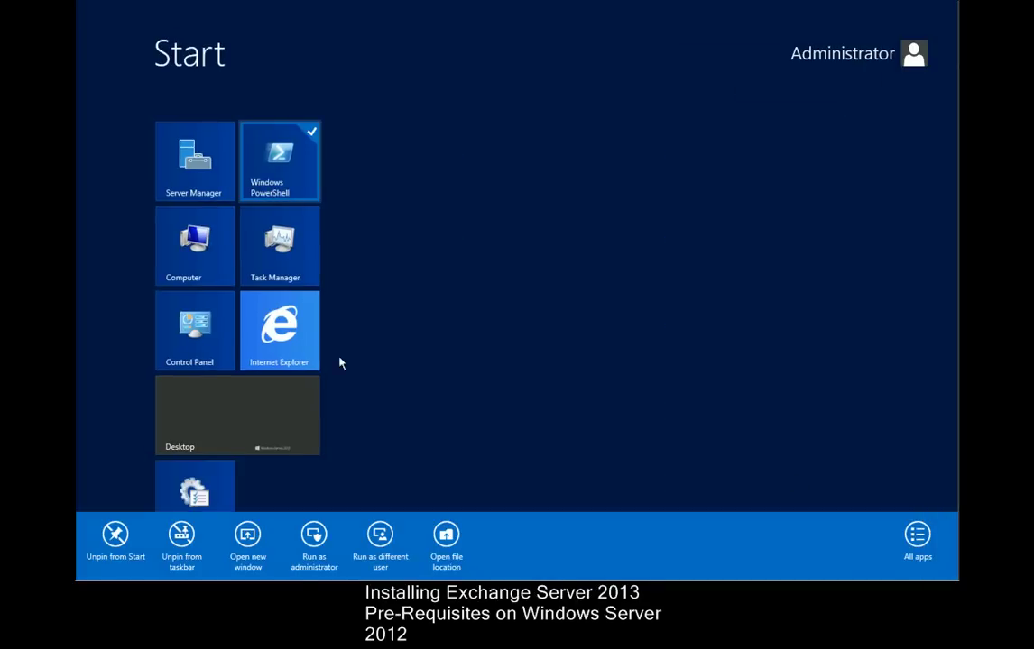
# In elevated PowerShell, paste and run Install-WindowsFeature for AS-HTTP-Activation, Desktop-Experience and web features.
pyautogui.click(314, 540)
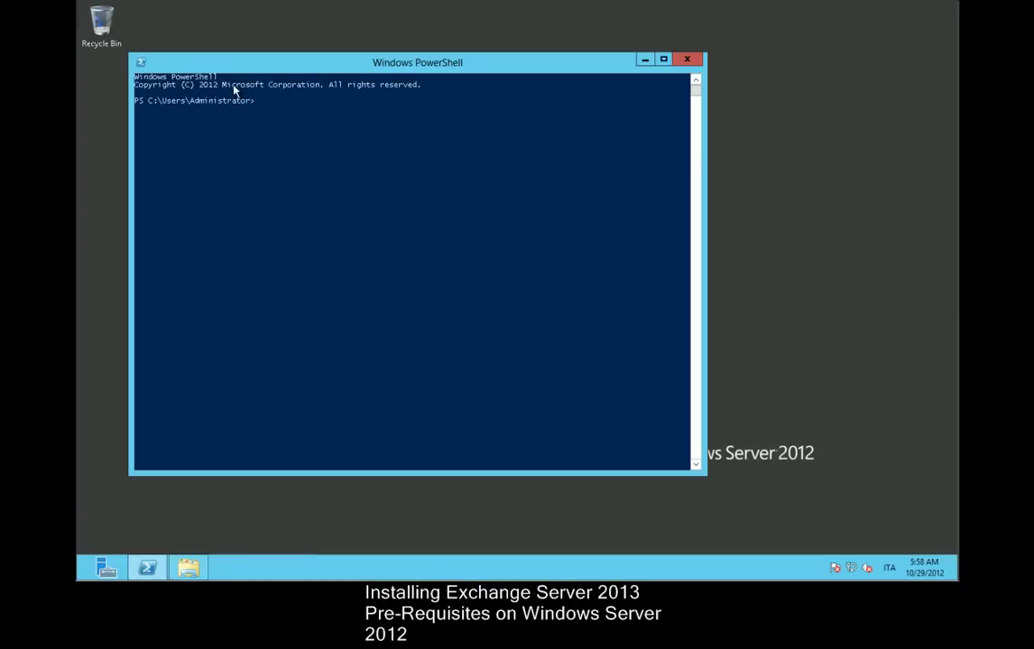
pyautogui.click(140, 67)
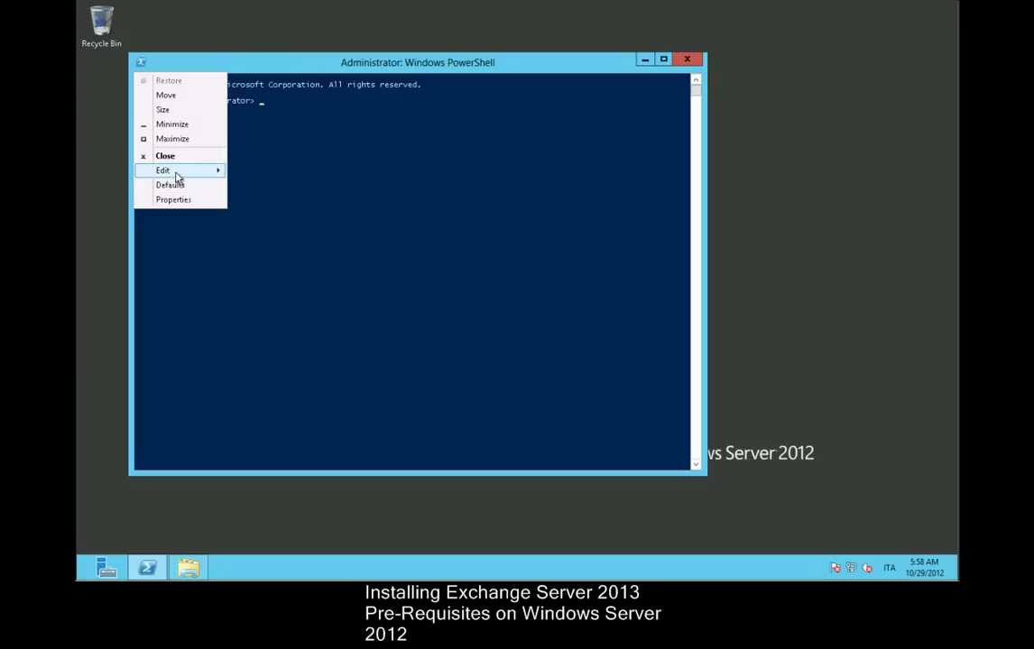
pyautogui.moveTo(178, 172)
pyautogui.click(268, 200)
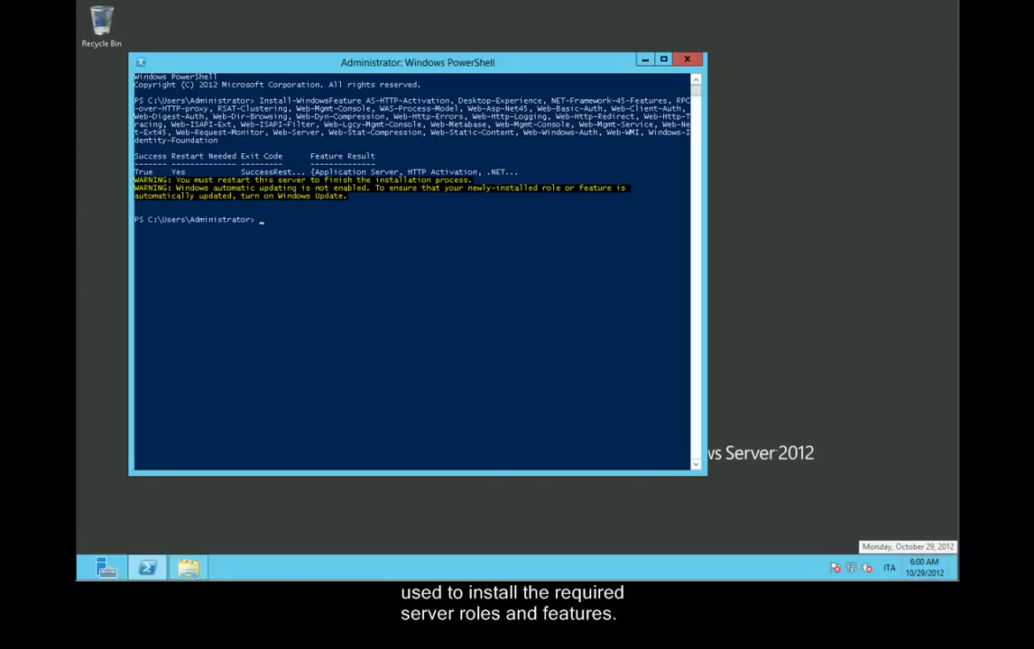
# Install the UCMA 4.0 Runtime, accepting its license terms.
pyautogui.click(761, 414)
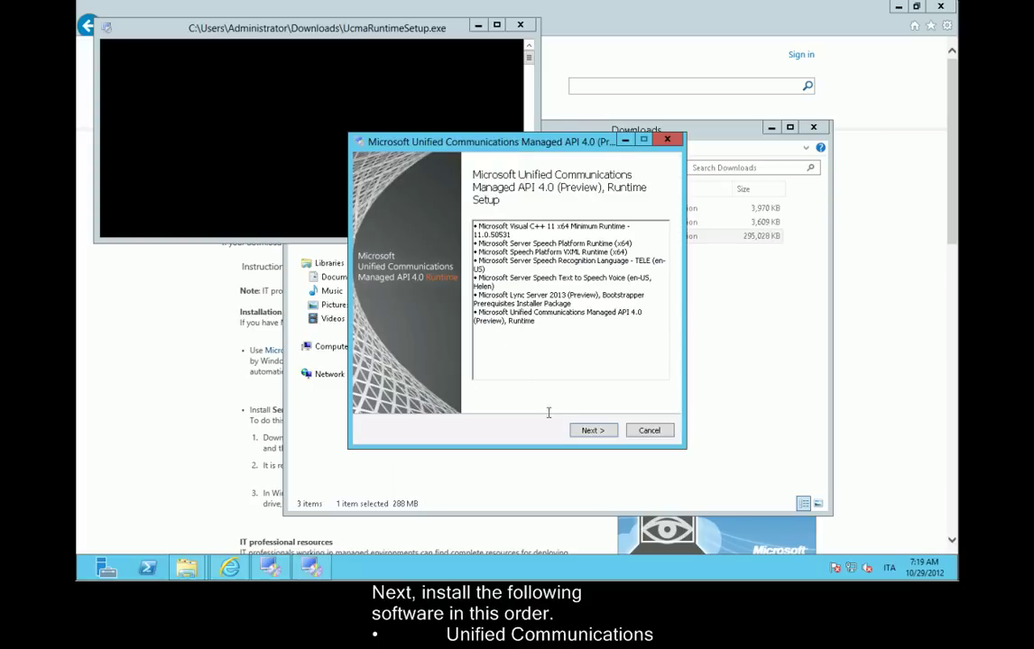
pyautogui.click(591, 433)
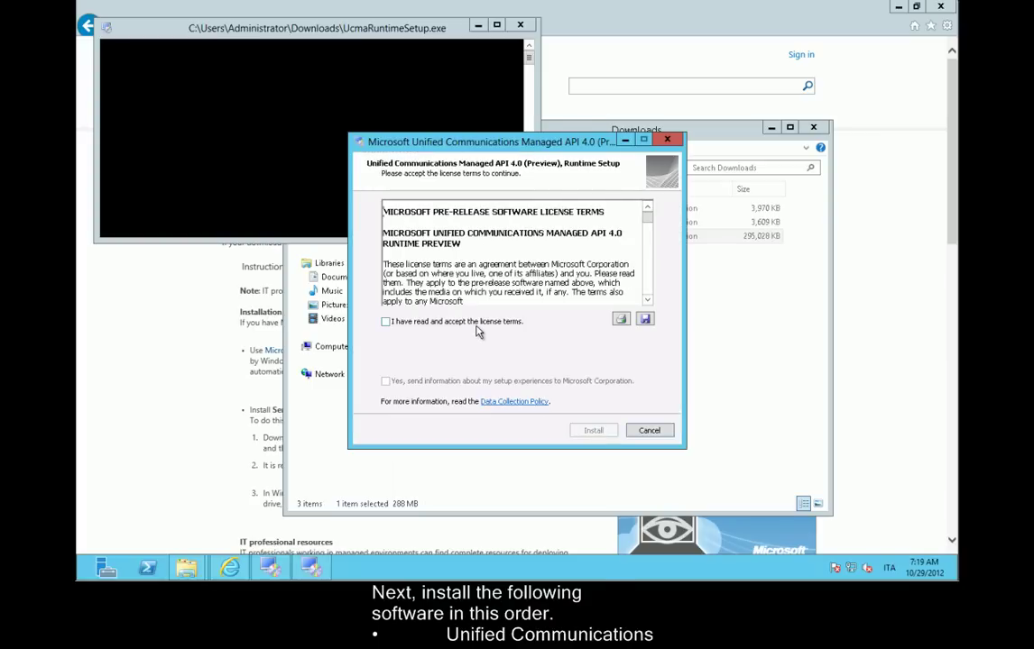
pyautogui.click(483, 332)
pyautogui.click(593, 431)
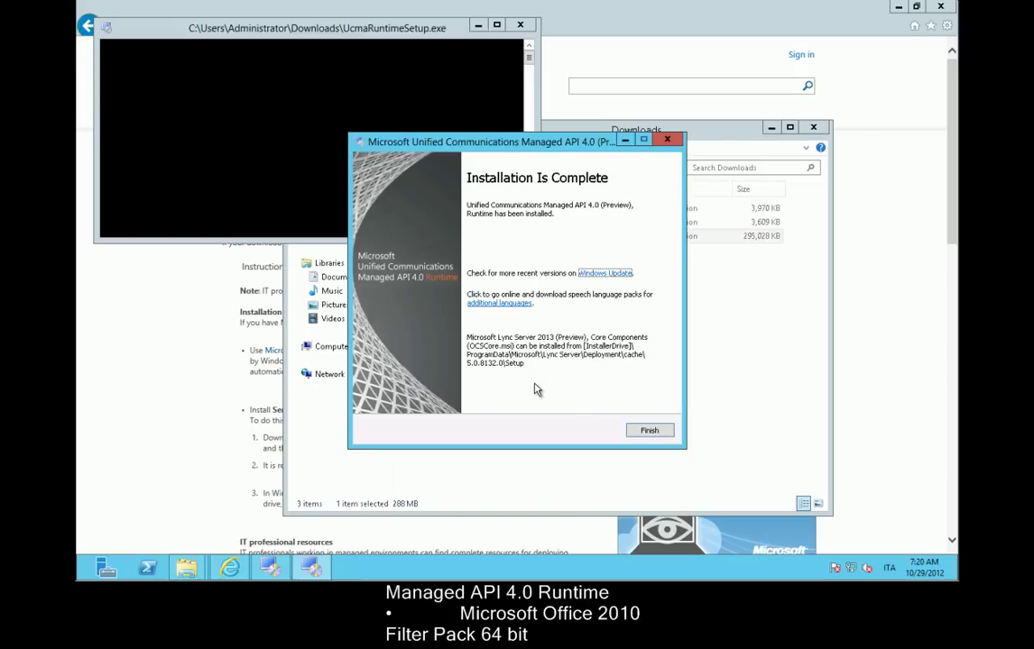
pyautogui.click(641, 429)
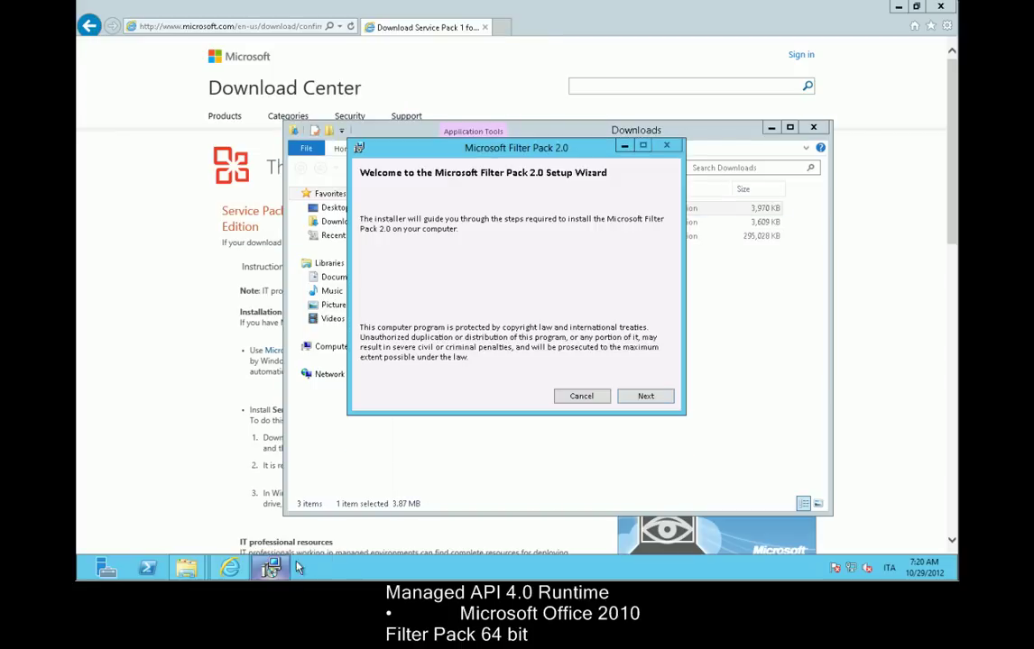
# Install Filter Pack 2.0 and Filter Pack Service Pack 1, accepting both licenses.
pyautogui.click(642, 396)
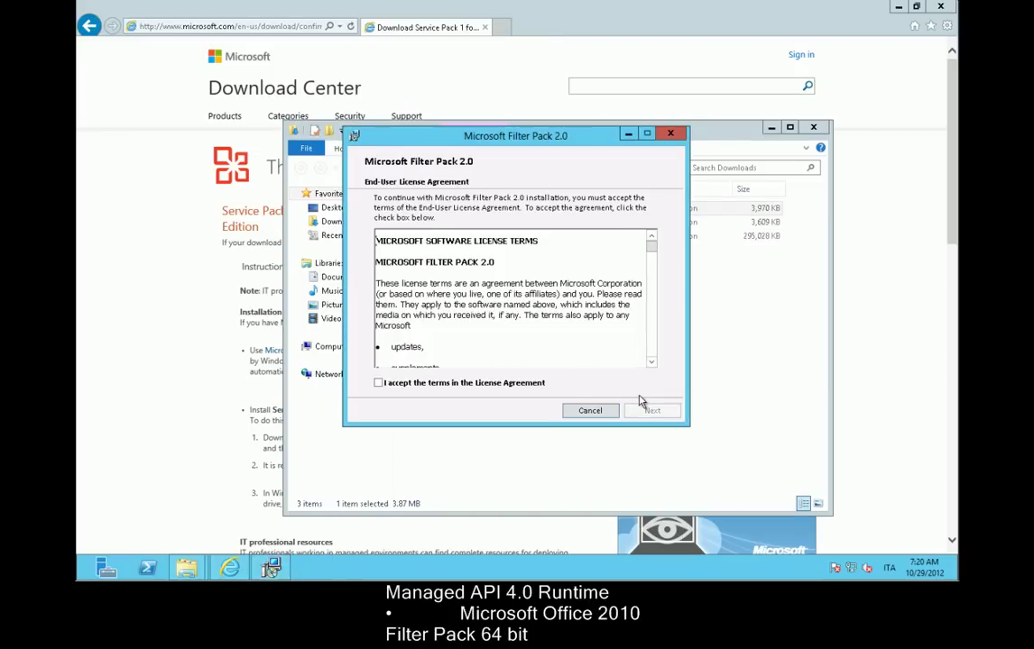
pyautogui.click(424, 383)
pyautogui.click(648, 410)
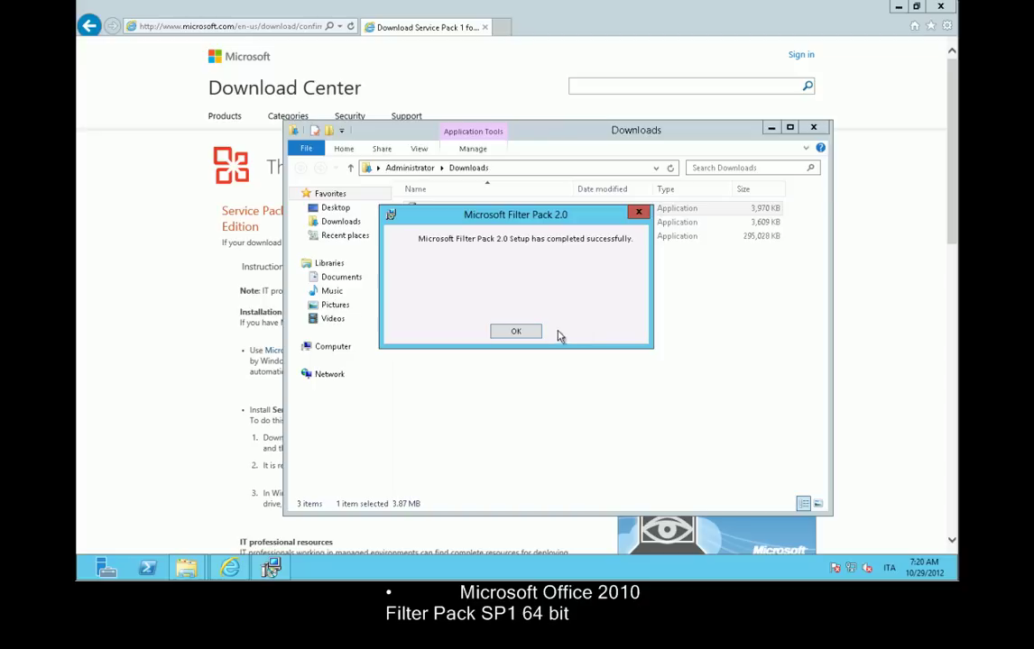
pyautogui.click(531, 334)
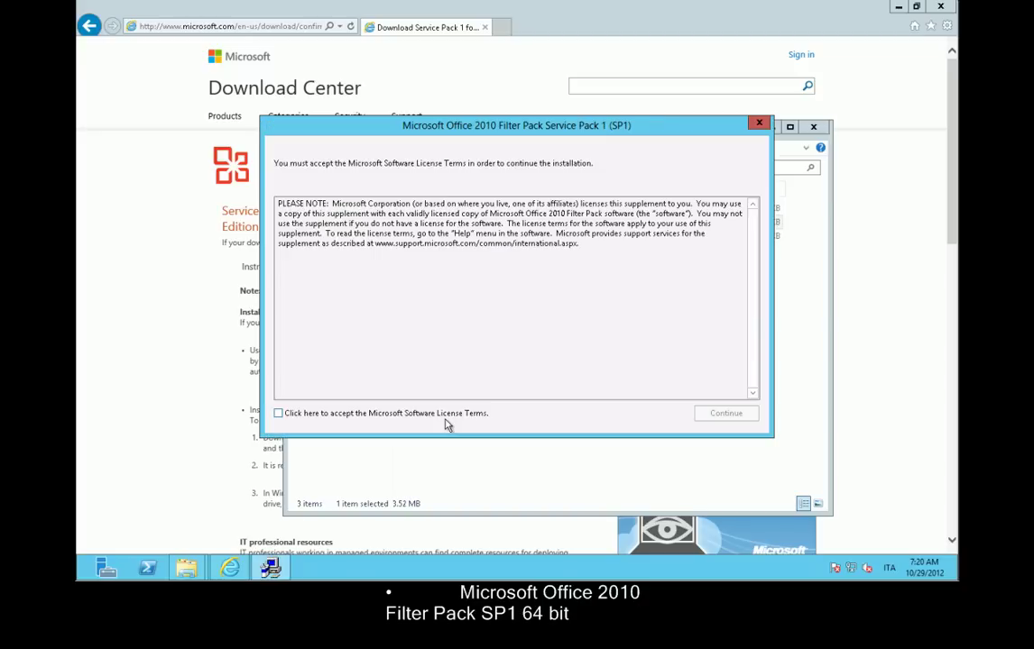
pyautogui.click(445, 415)
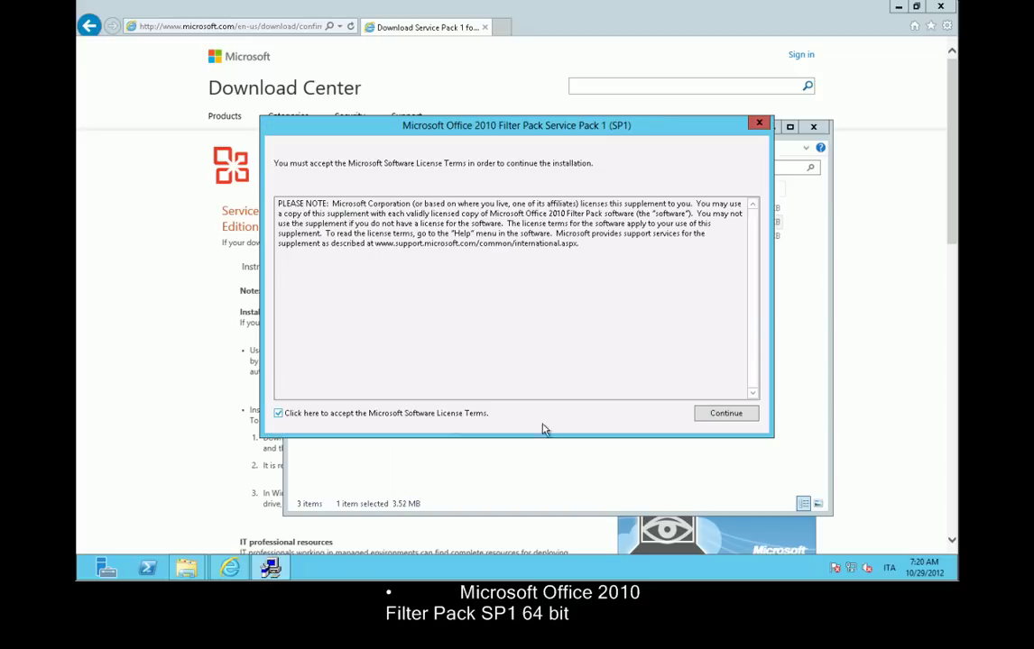
pyautogui.click(739, 416)
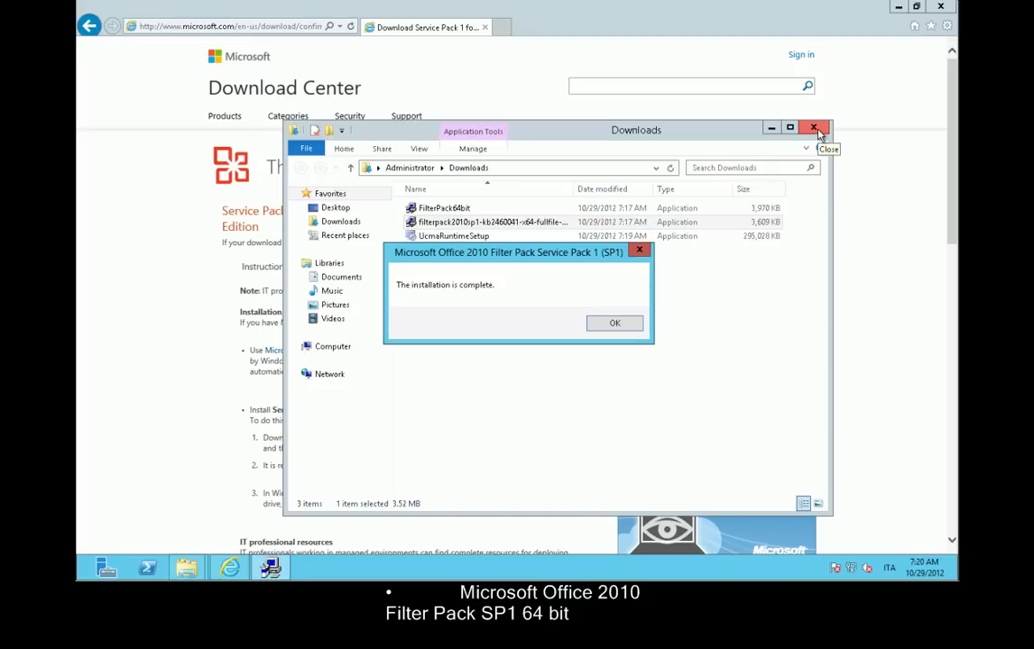
# Close the Downloads folder and browser, then launch Exchange Setup from drive Z:.
pyautogui.click(812, 126)
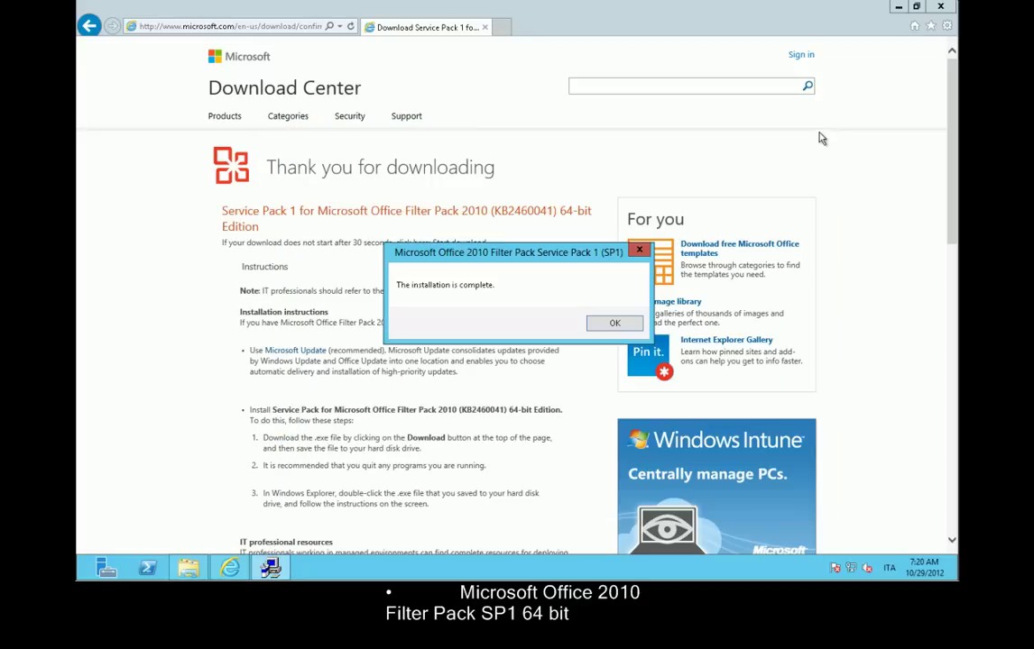
pyautogui.click(939, 6)
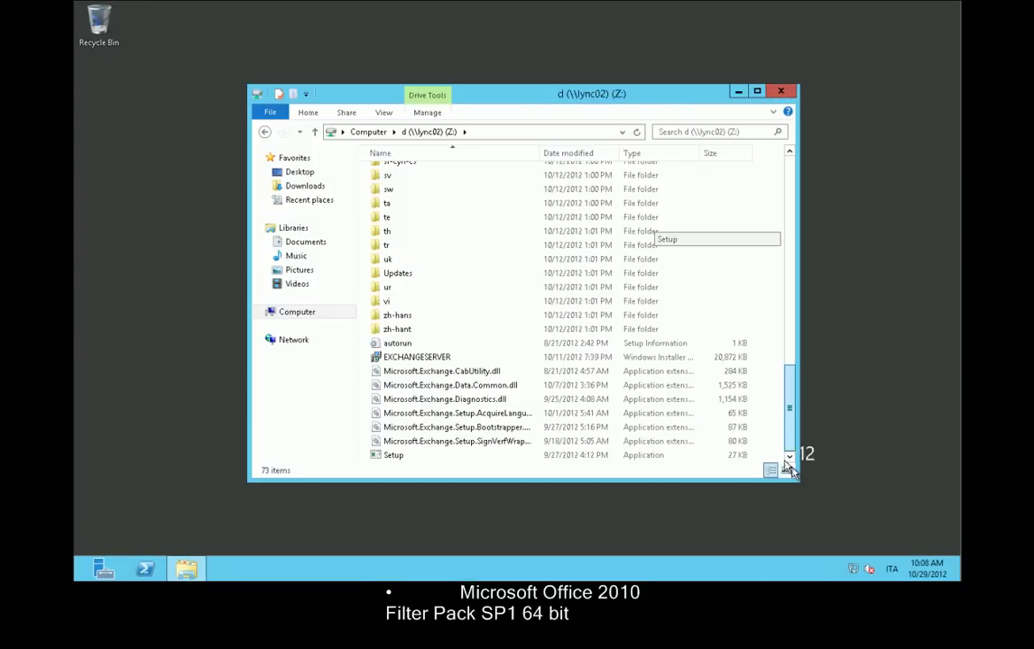
pyautogui.doubleClick(394, 460)
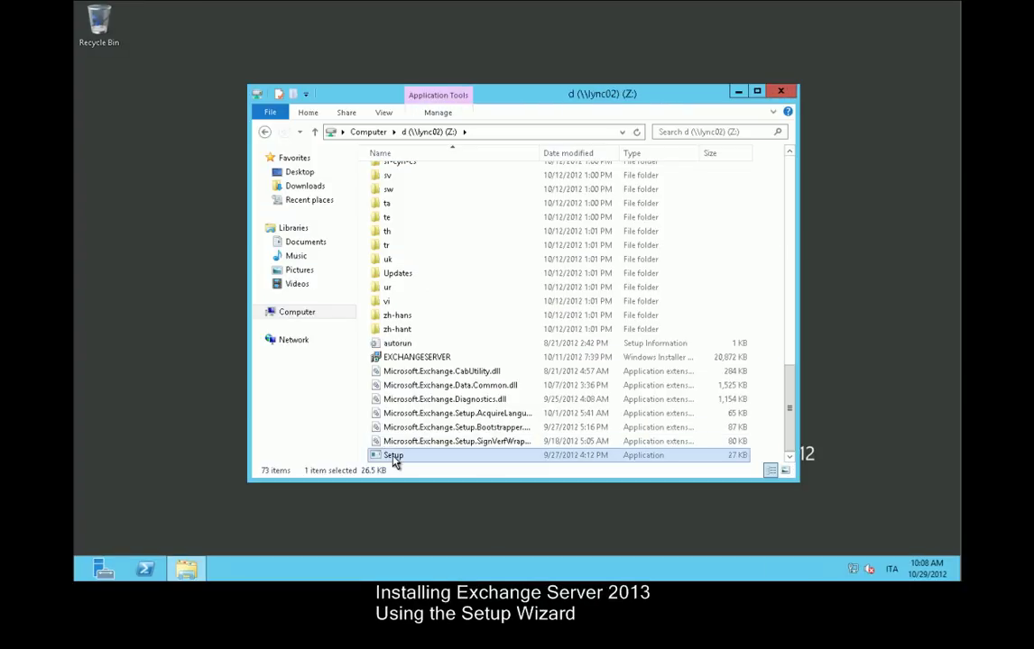
# Choose 'Don't check for updates right now' and let Setup copy its files.
pyautogui.click(781, 92)
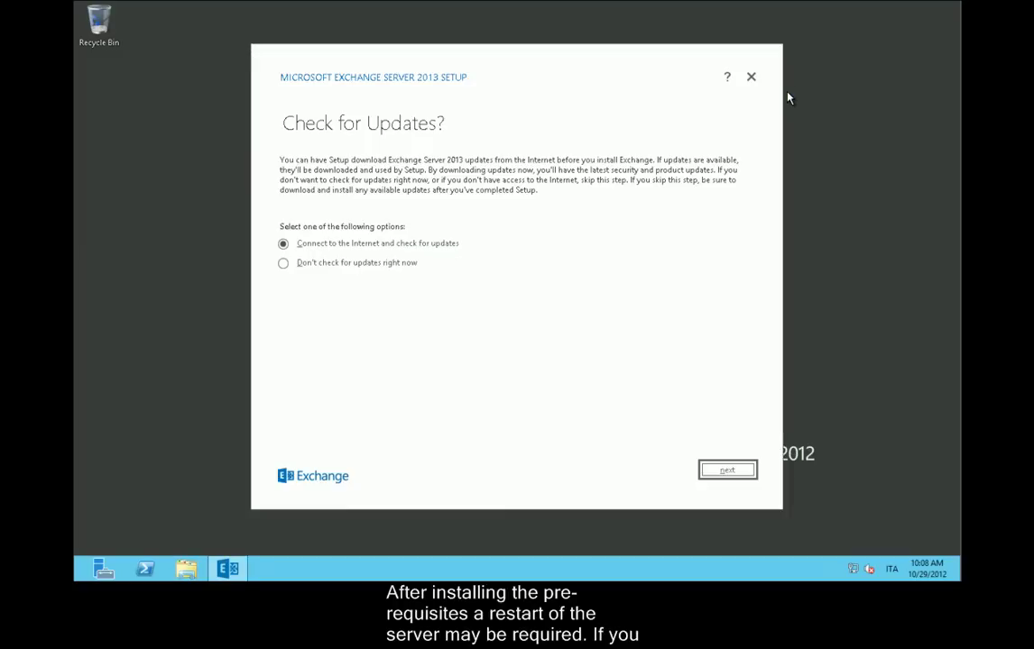
pyautogui.click(345, 266)
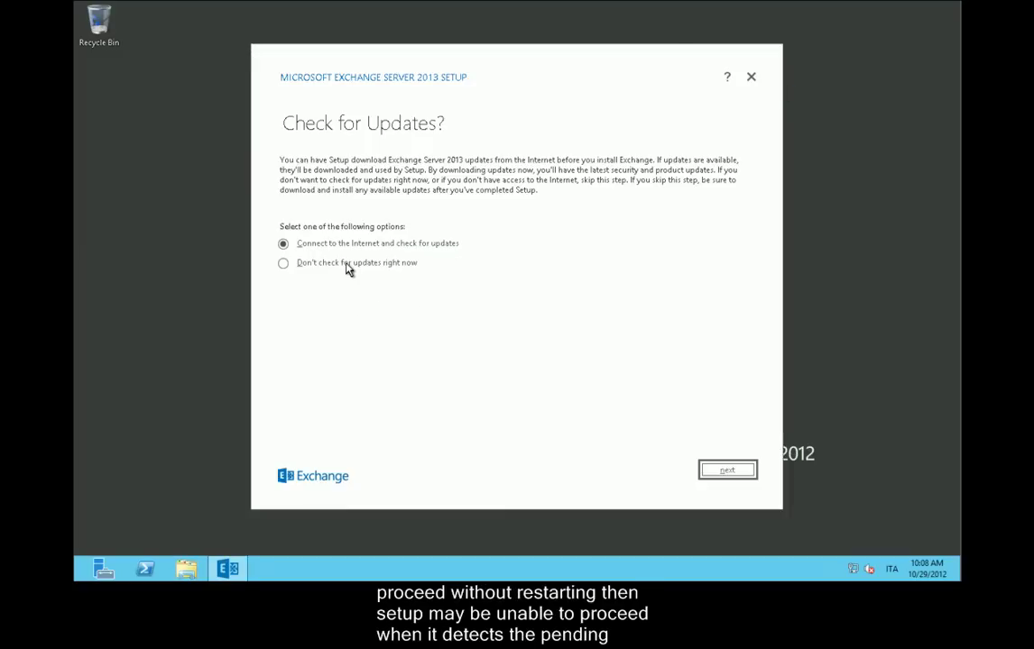
pyautogui.click(738, 473)
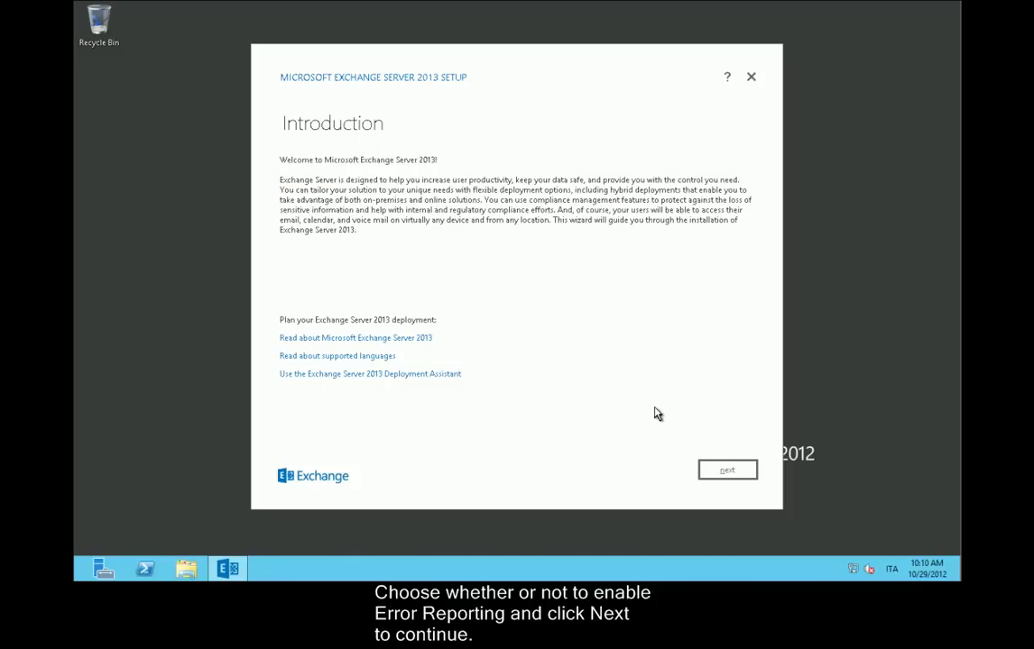
# Accept the Exchange license agreement and choose not to use recommended settings.
pyautogui.click(735, 472)
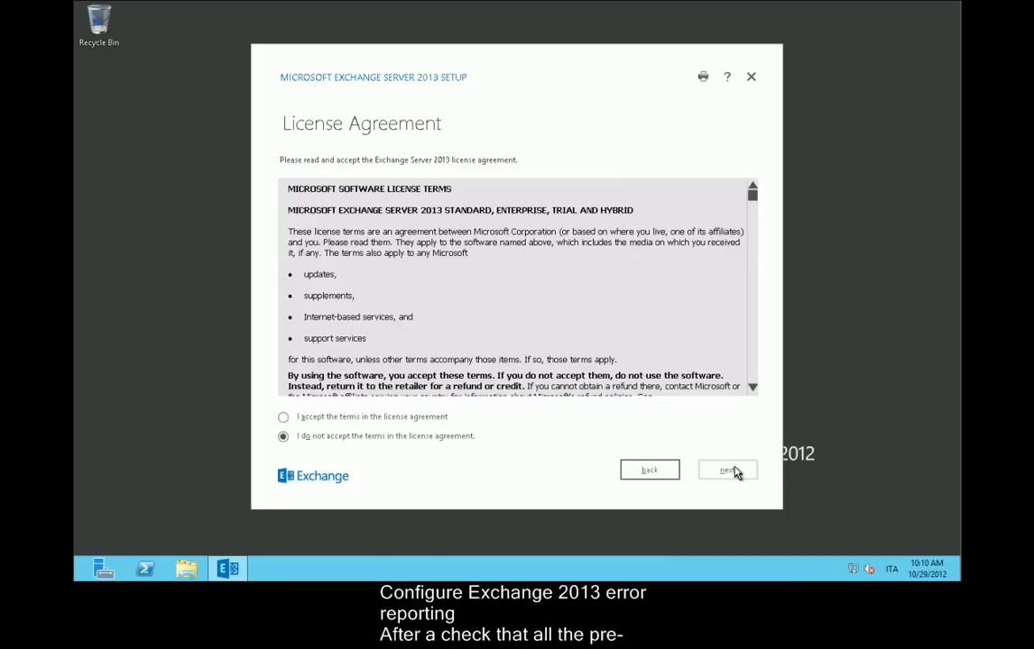
pyautogui.click(397, 418)
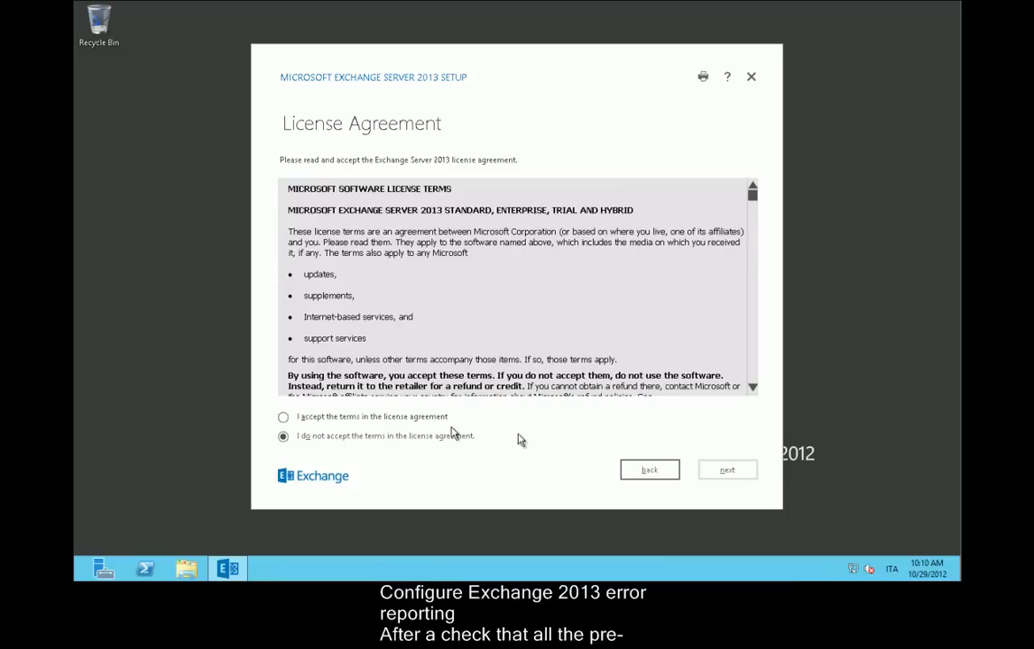
pyautogui.click(726, 475)
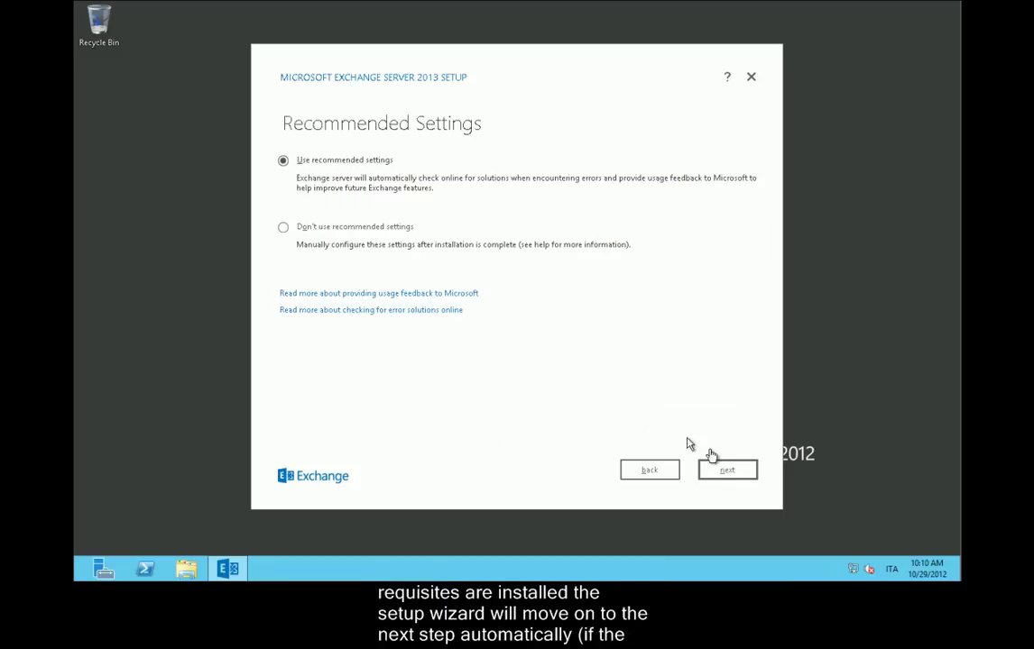
pyautogui.click(339, 229)
pyautogui.click(738, 475)
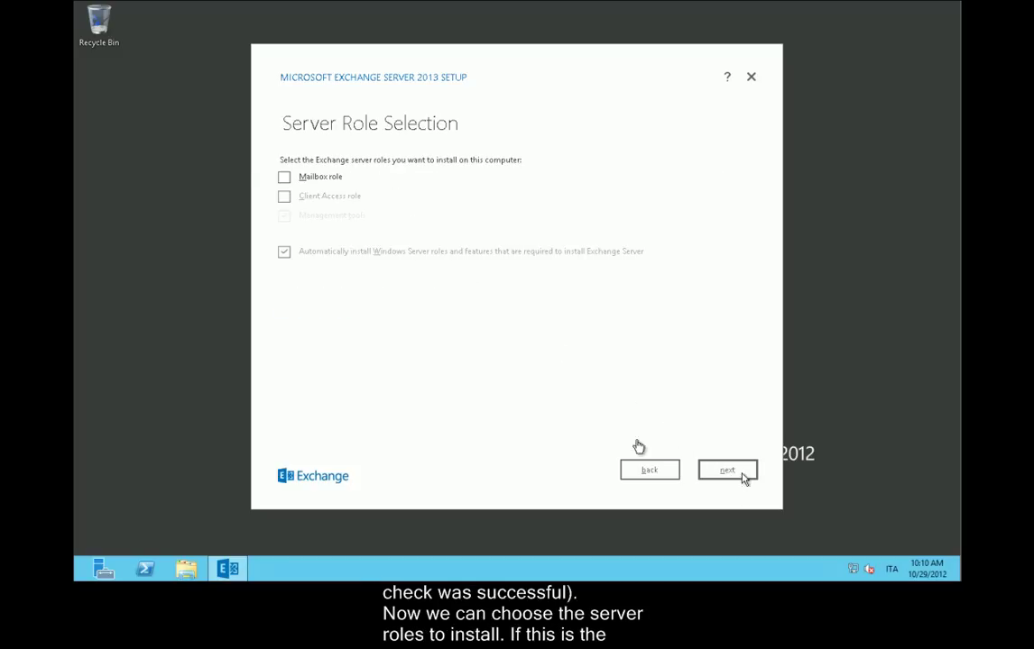
# Select the Mailbox and Client Access server roles.
pyautogui.click(285, 197)
pyautogui.click(284, 177)
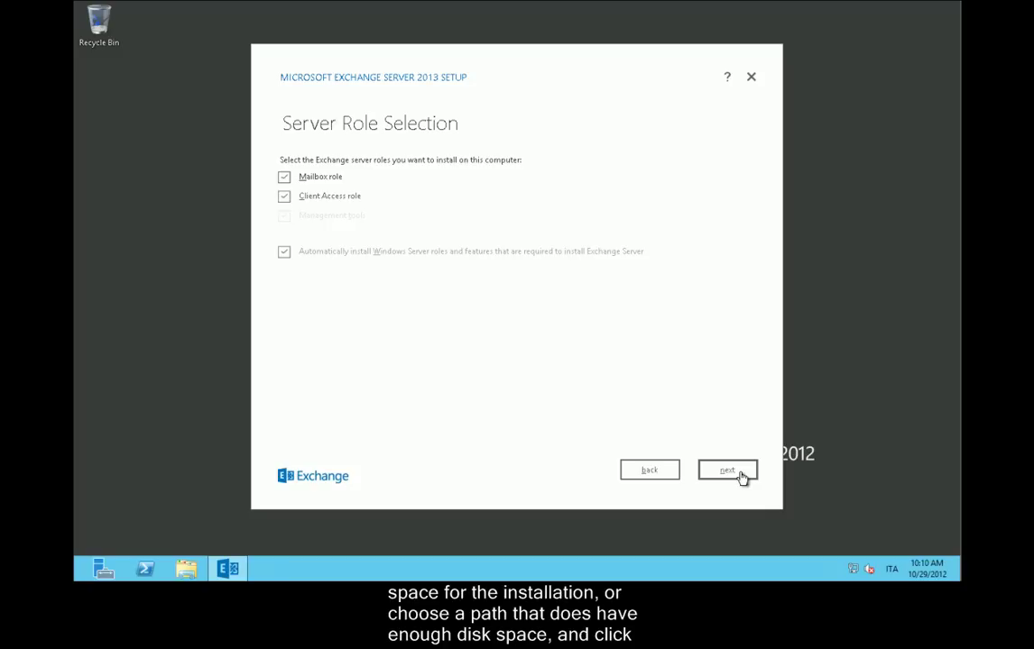
pyautogui.click(727, 470)
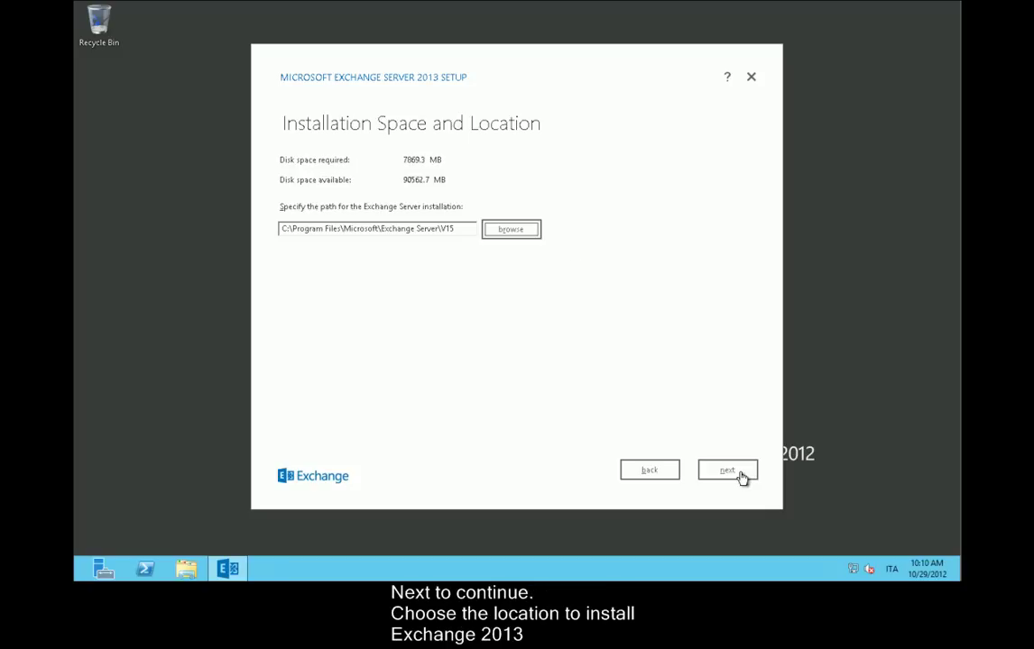
# Keep the default install path and malware scanning enabled, then install Exchange.
pyautogui.click(728, 470)
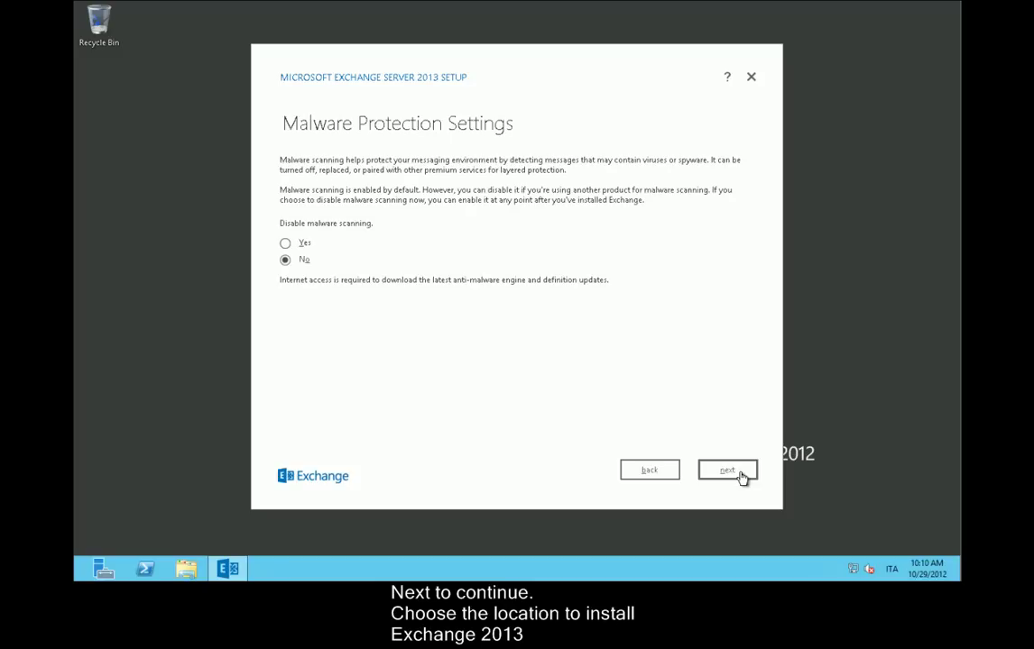
pyautogui.click(738, 472)
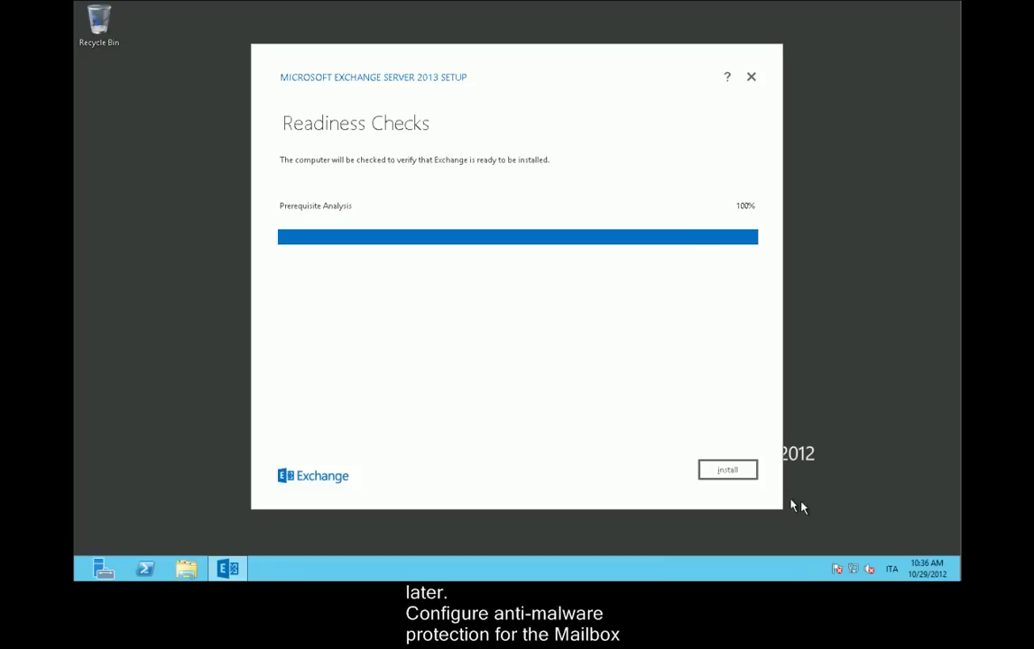
pyautogui.click(726, 471)
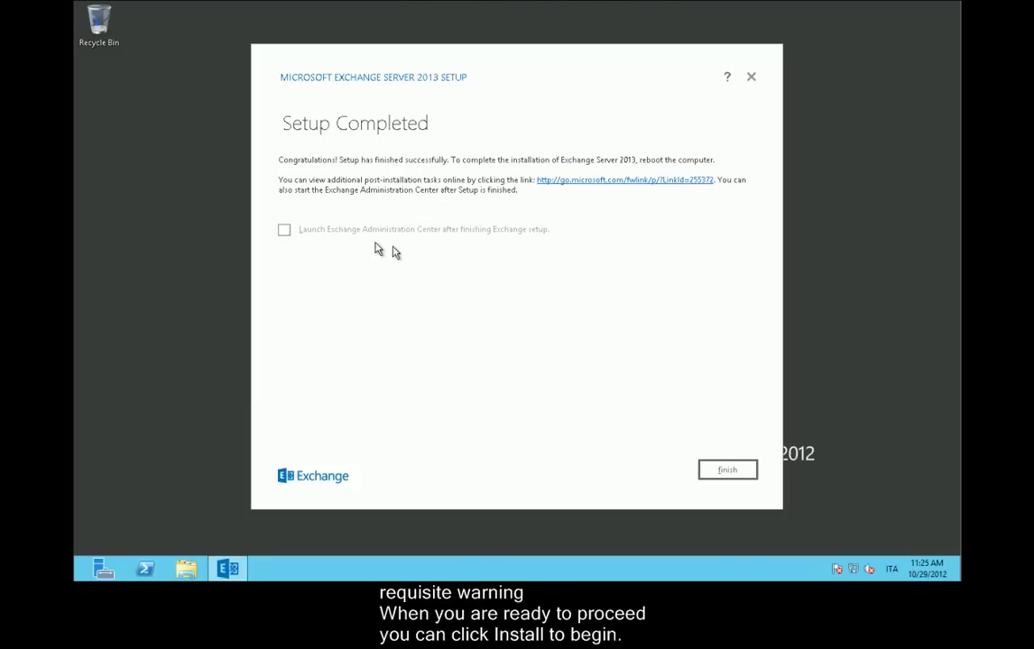
# Enable 'Launch Exchange Administration Center after finishing Exchange setup' and finish the wizard.
pyautogui.click(284, 230)
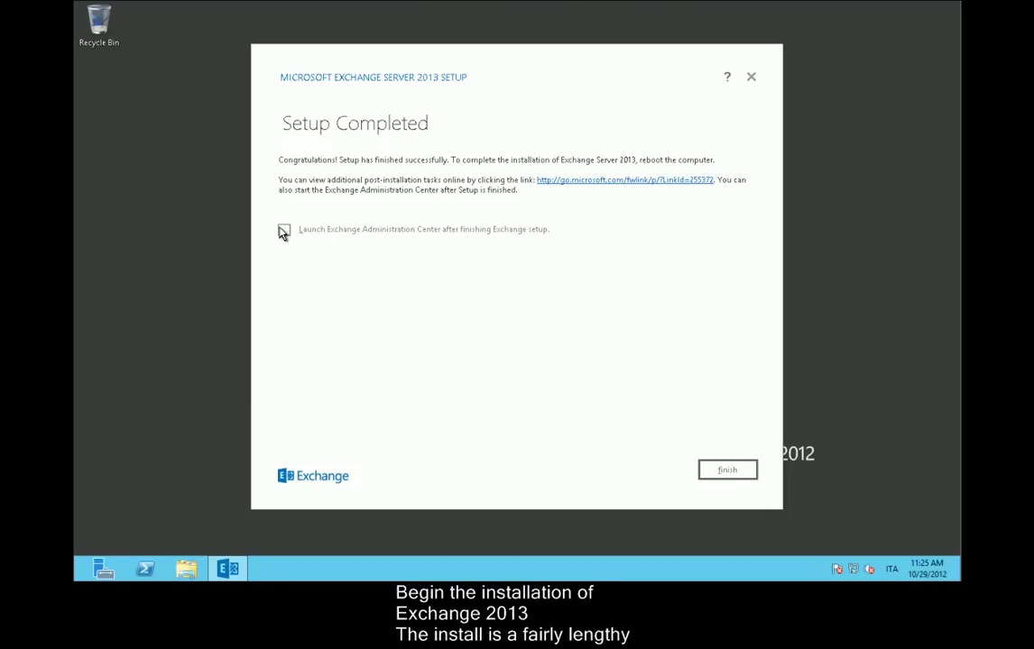
pyautogui.click(285, 231)
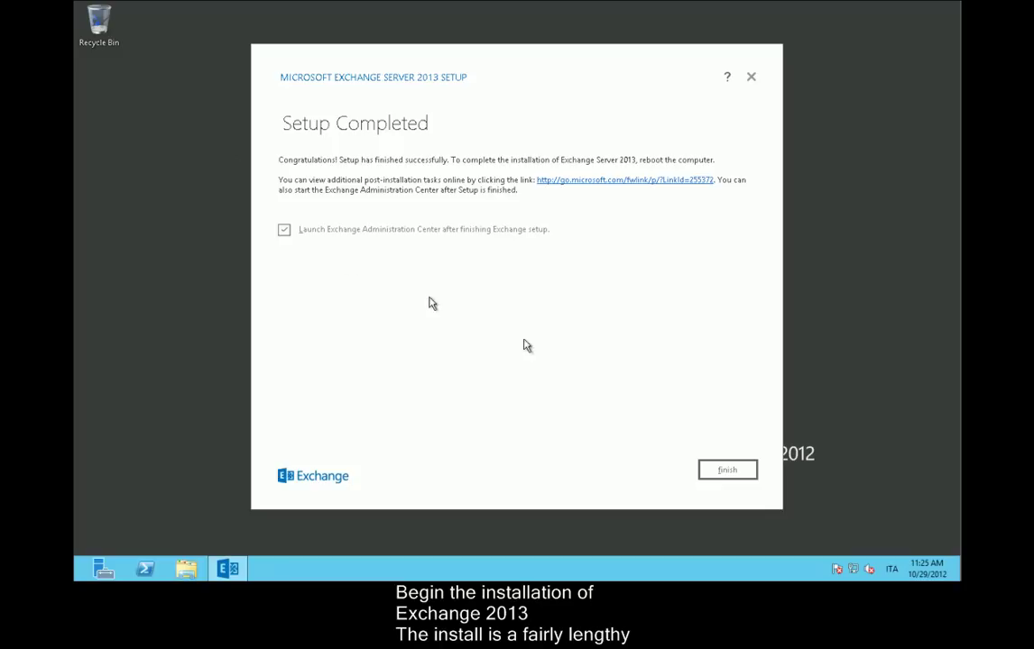
pyautogui.click(727, 478)
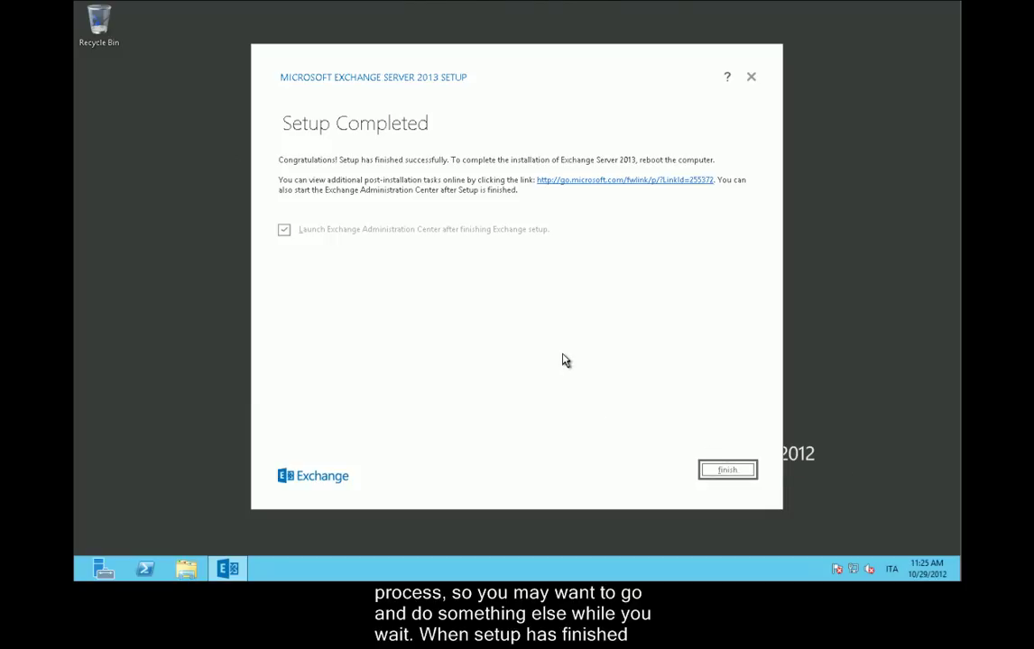
pyautogui.click(728, 472)
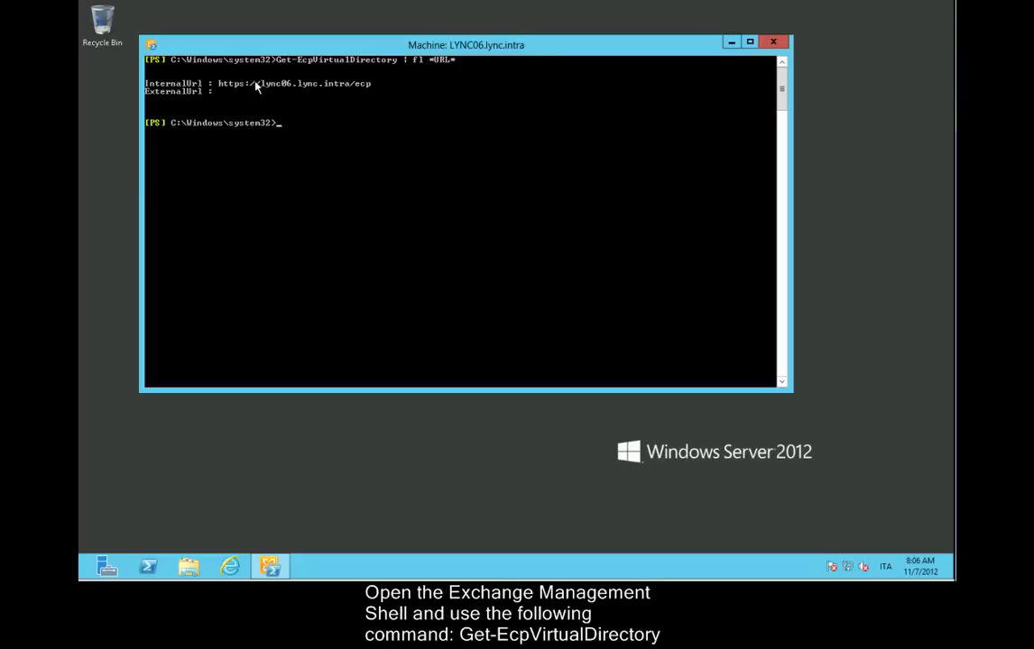
# Copy the ECP InternalUrl from the shell output and open it in Internet Explorer.
pyautogui.moveTo(219, 84); pyautogui.dragTo(368, 88)
pyautogui.rightClick(709, 353)
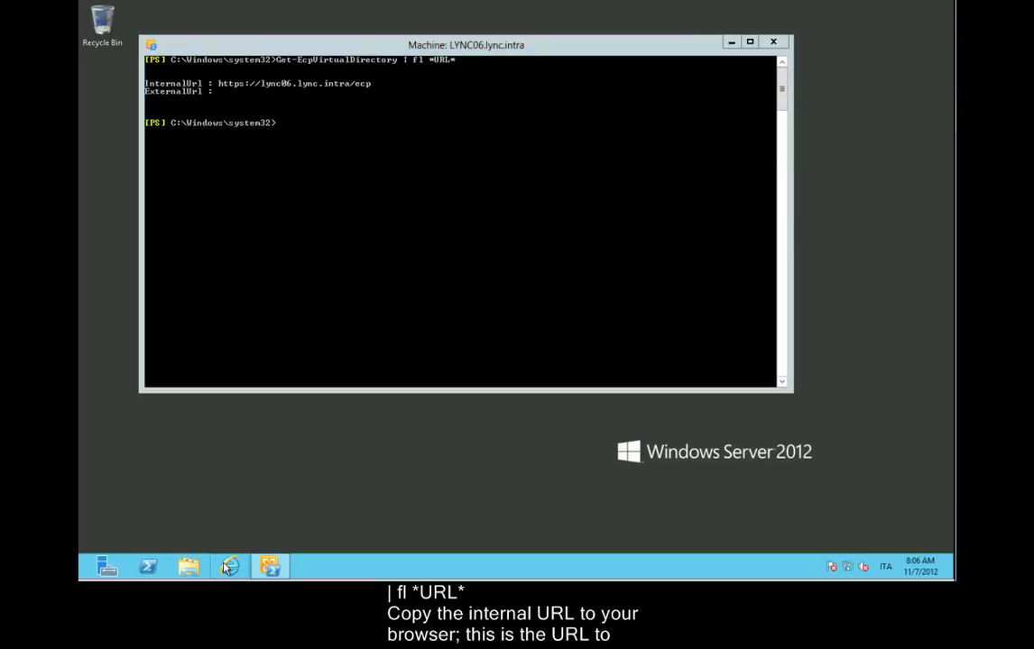
pyautogui.click(730, 43)
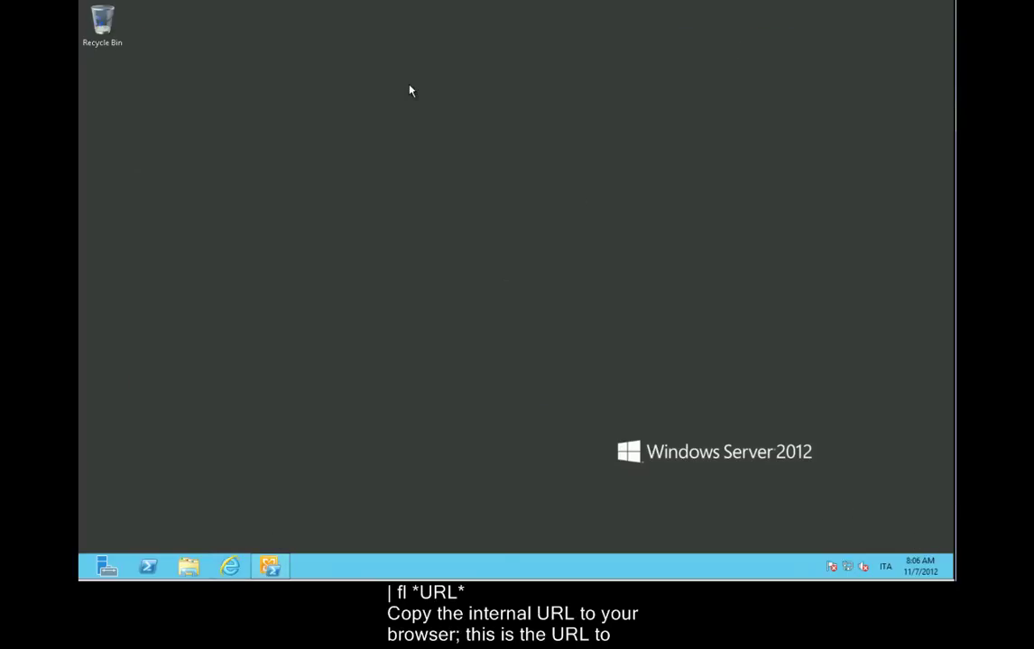
pyautogui.click(943, 24)
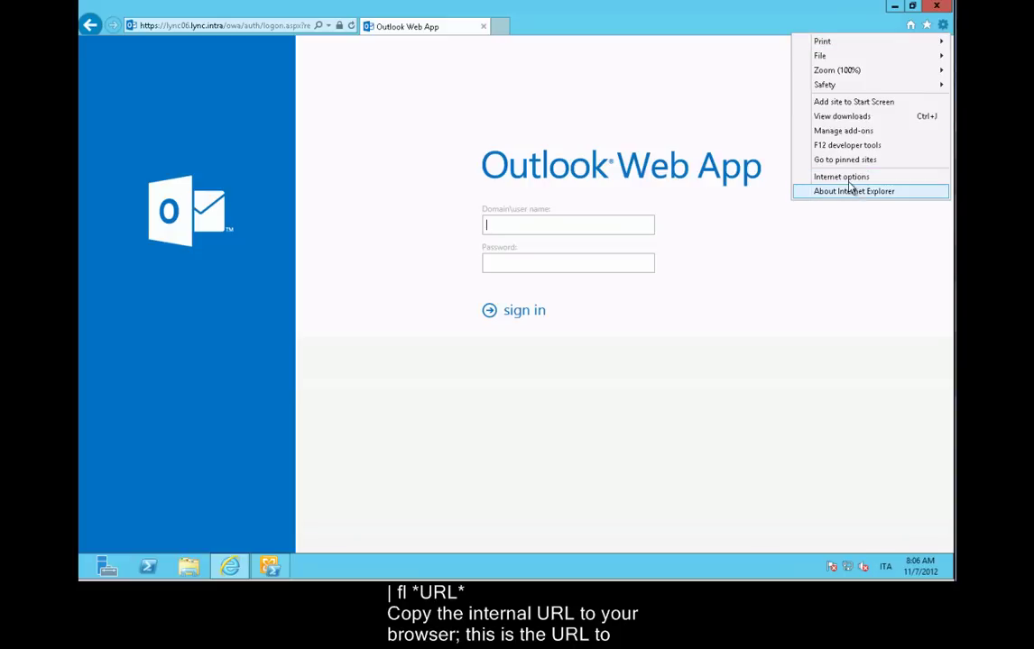
# Sign in with the domain administrator account and password, saving English (United States) and Eastern Time.
pyautogui.press('Escape')
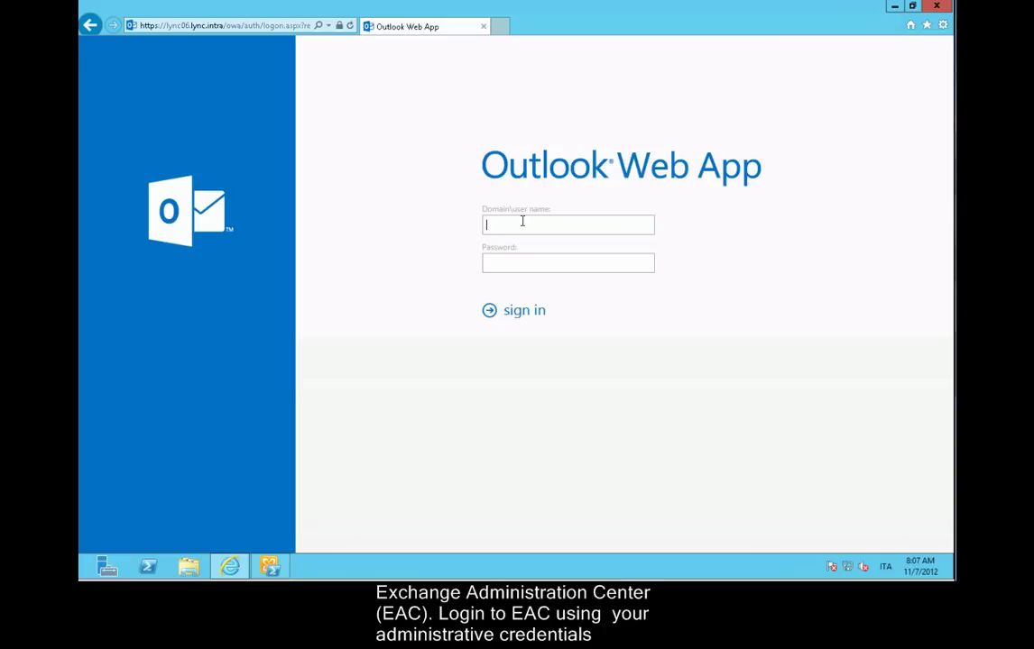
pyautogui.write('lync\\adminP@ssw0rd')
pyautogui.press('Return')
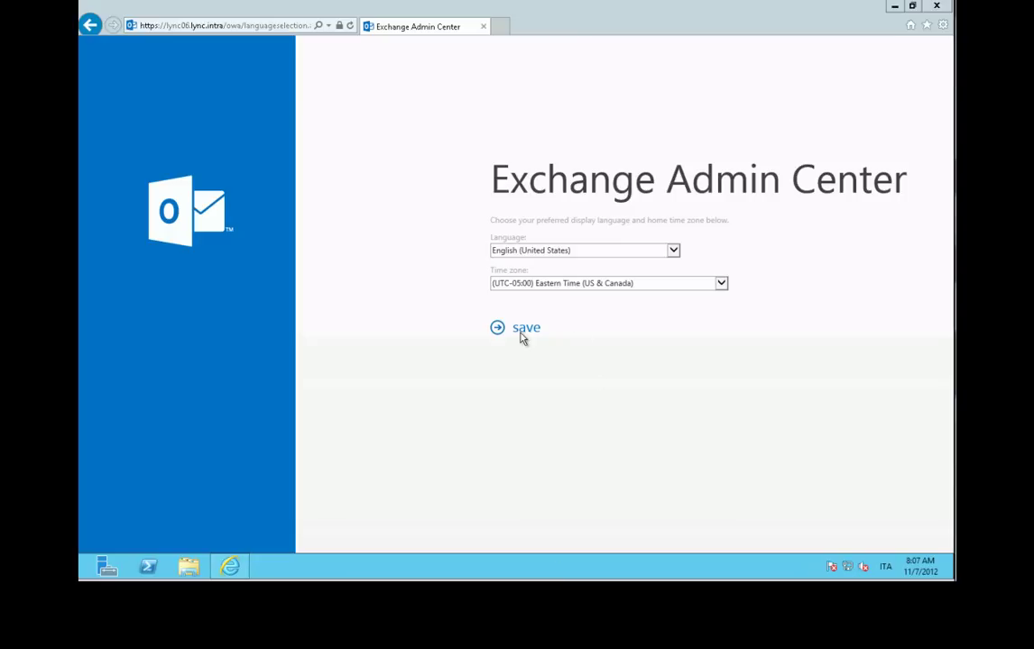
pyautogui.click(500, 330)
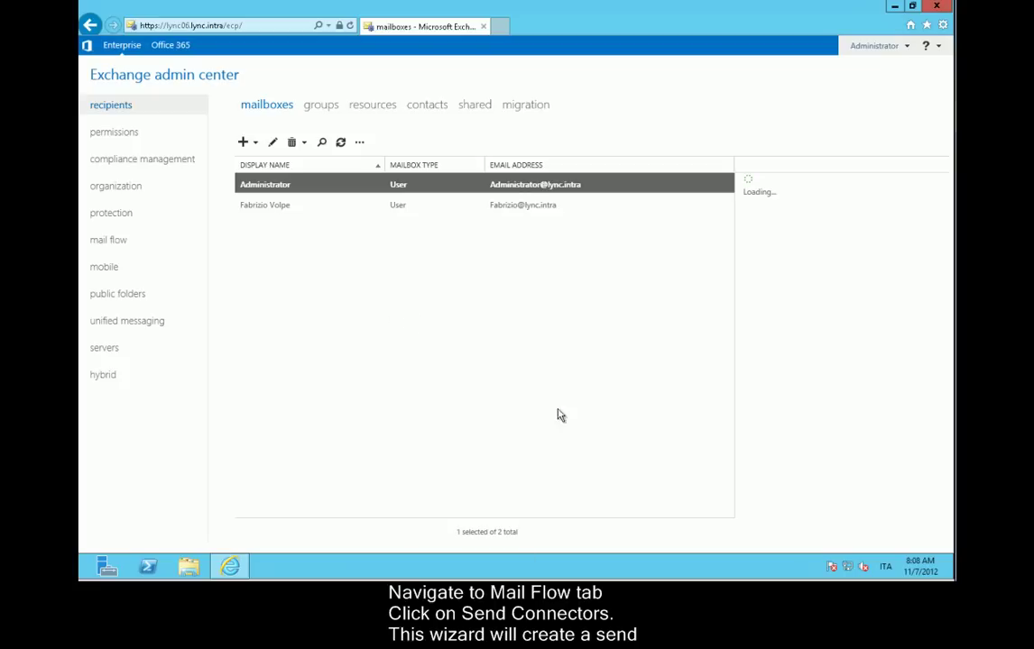
# Show the empty send connectors list under mail flow and start a new connector.
pyautogui.click(170, 241)
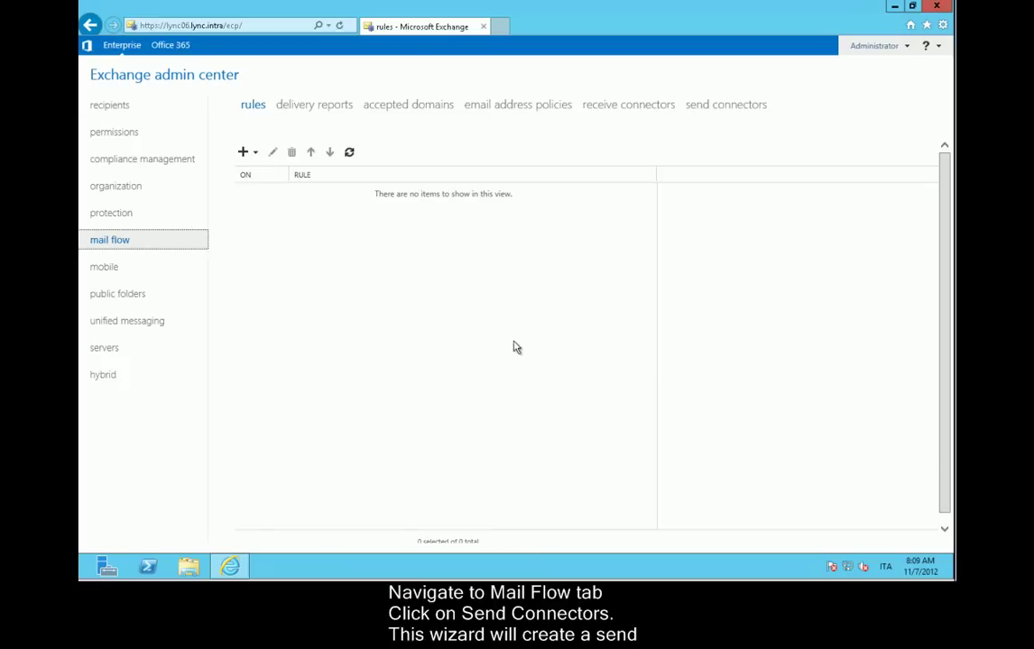
pyautogui.click(701, 106)
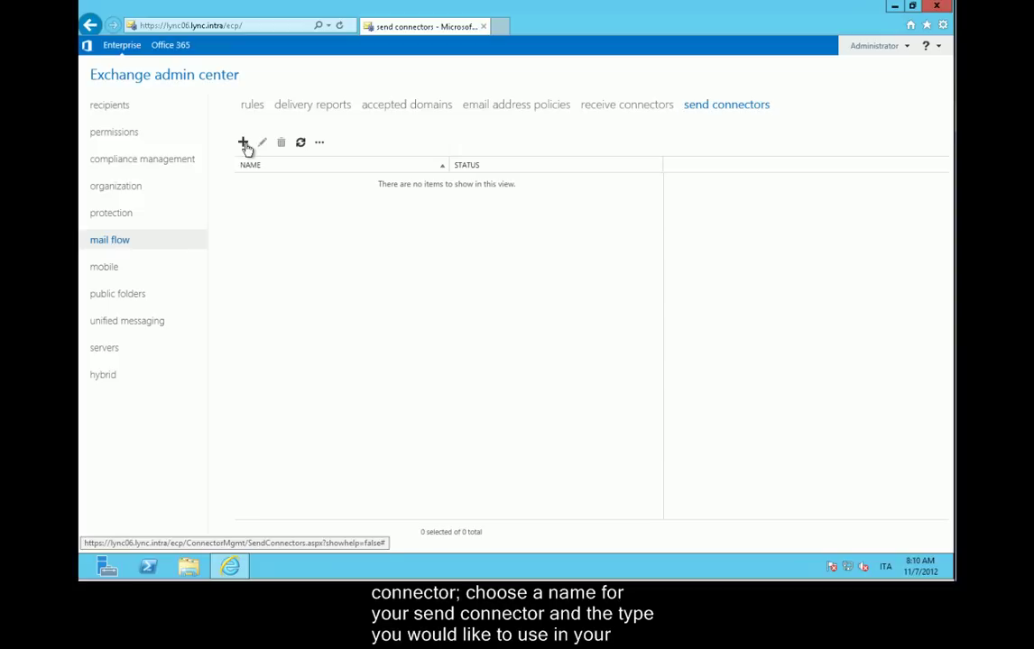
pyautogui.click(243, 142)
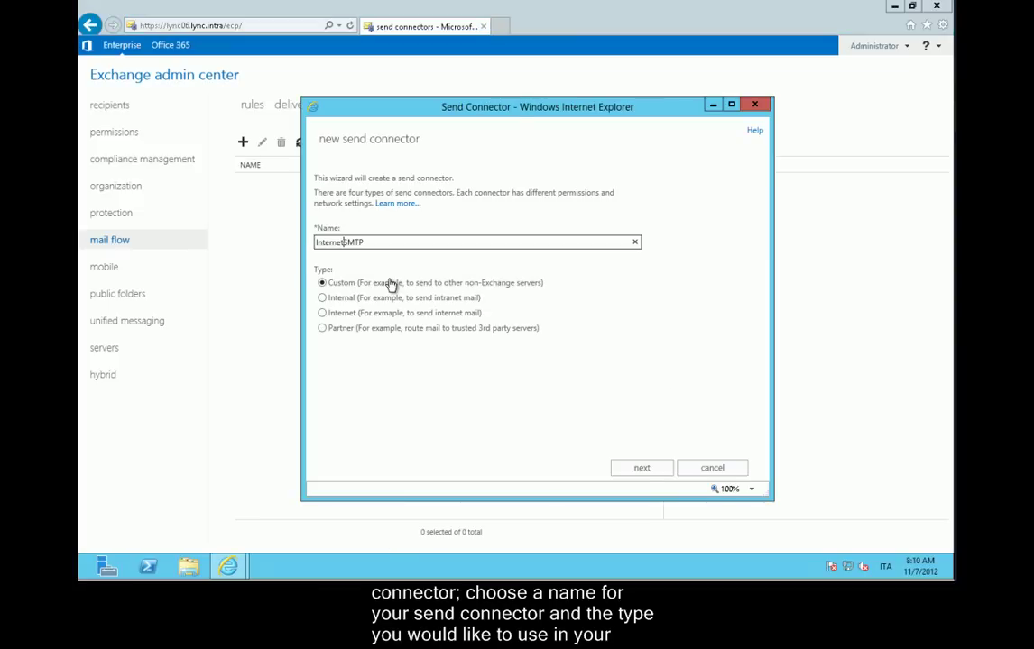
# Make the connector an Internet type using MX record routing with SMTP address space *.
pyautogui.click(323, 313)
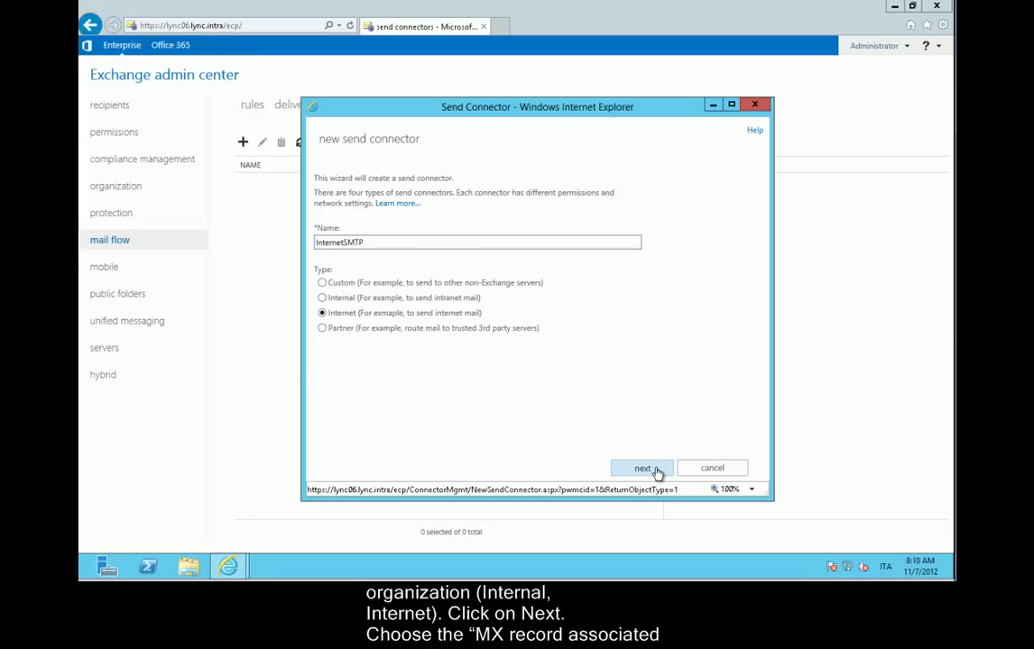
pyautogui.click(642, 468)
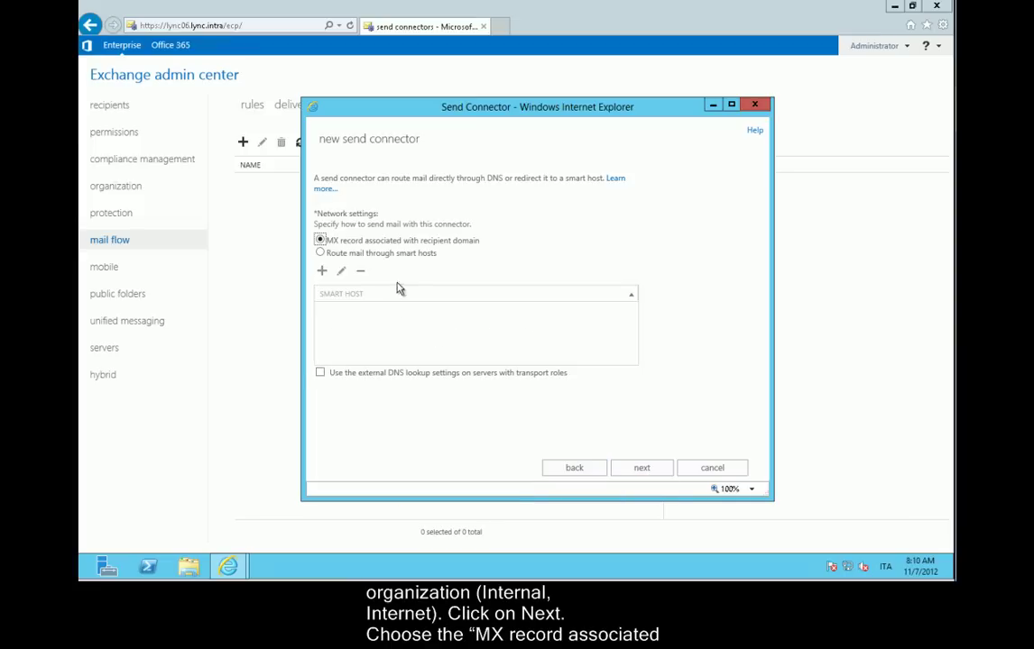
pyautogui.click(652, 470)
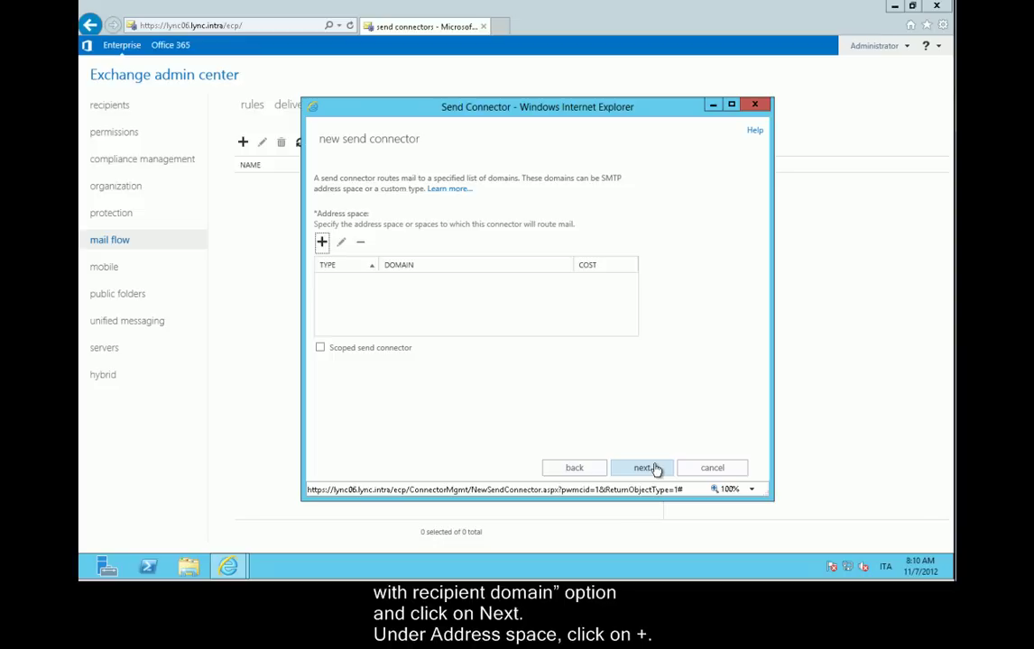
pyautogui.click(324, 247)
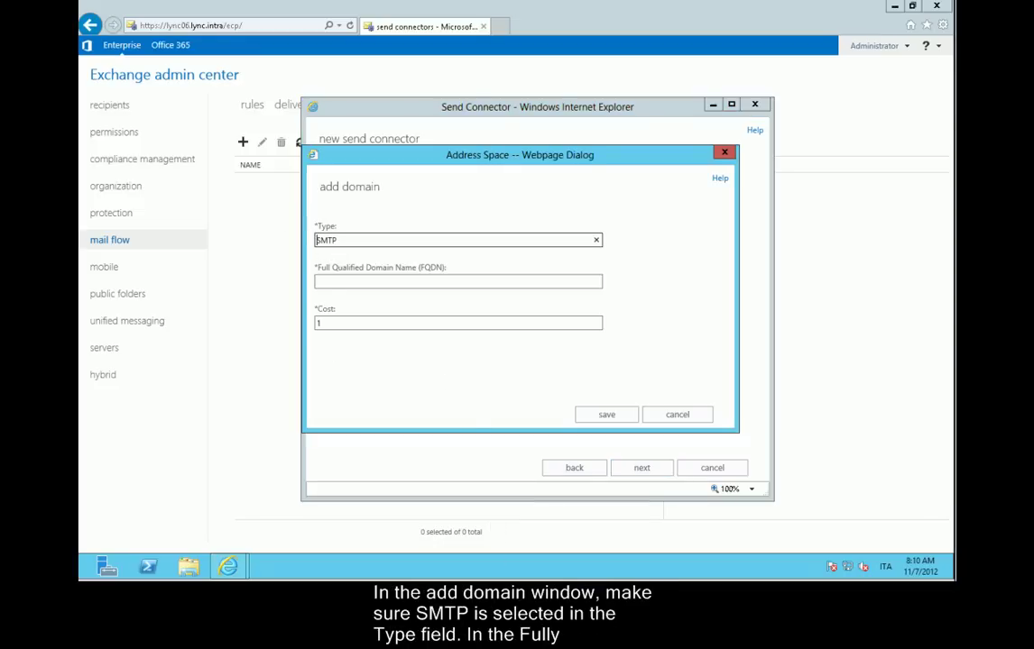
pyautogui.click(333, 281)
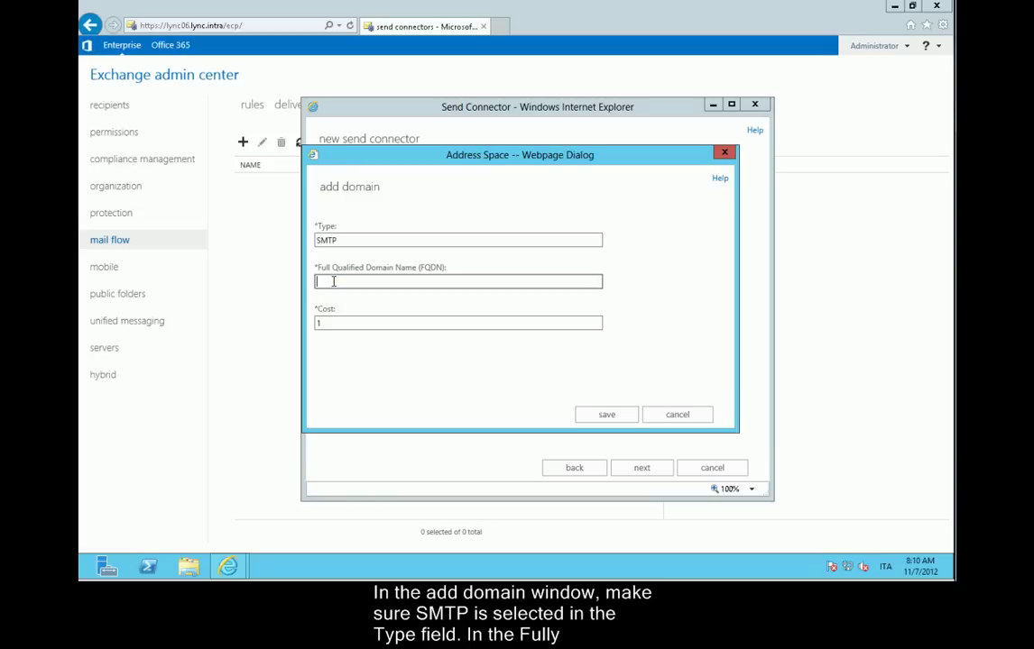
pyautogui.click(605, 415)
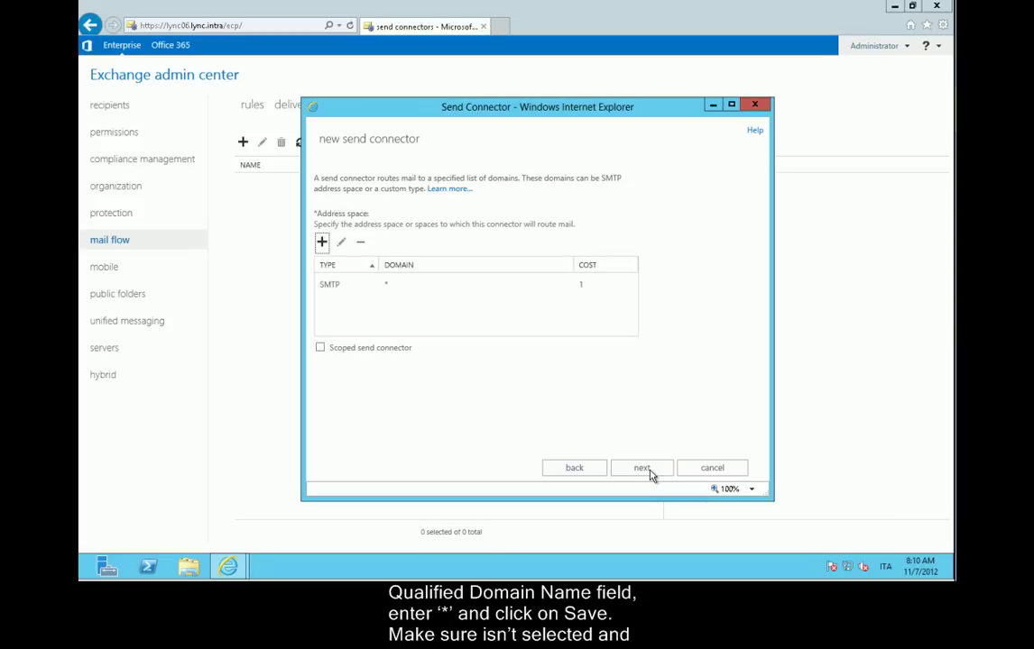
# Add LYNC06 as the connector's source server and finish creating it.
pyautogui.click(641, 469)
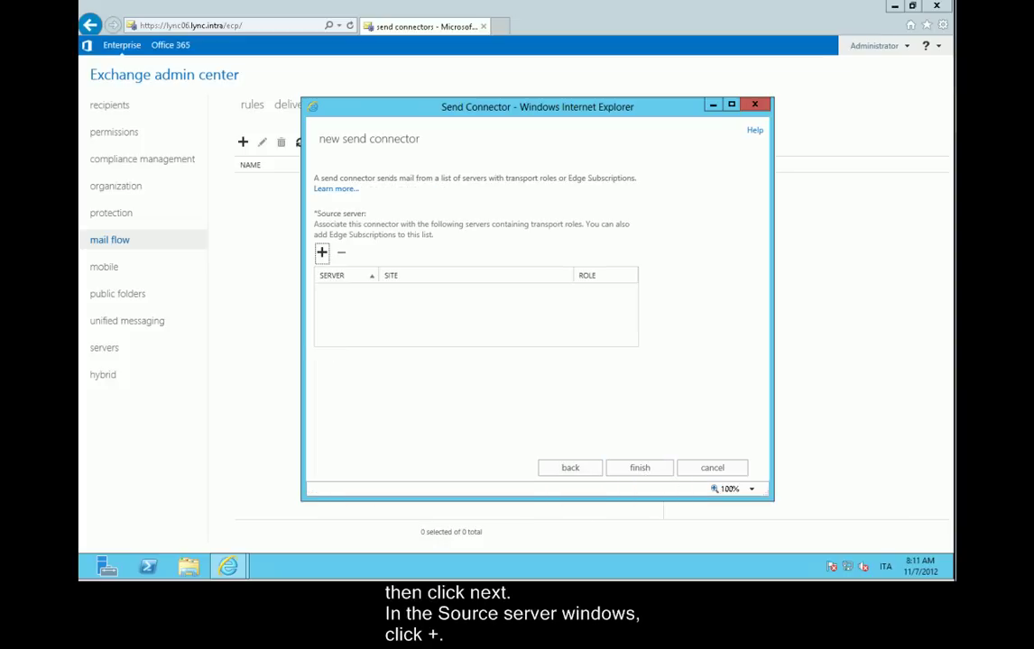
pyautogui.click(322, 254)
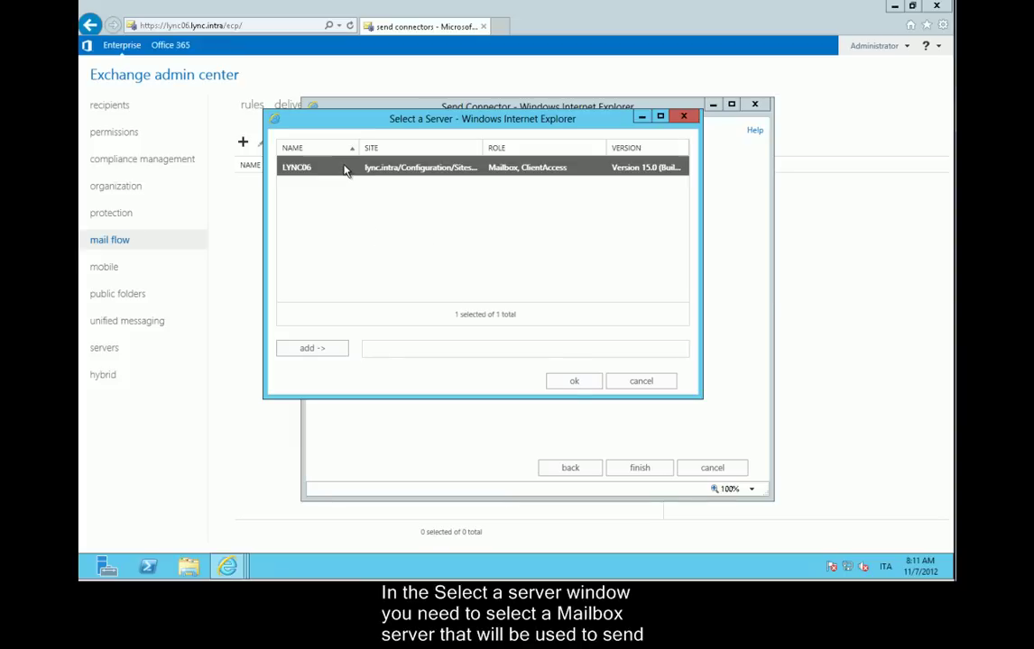
pyautogui.click(321, 350)
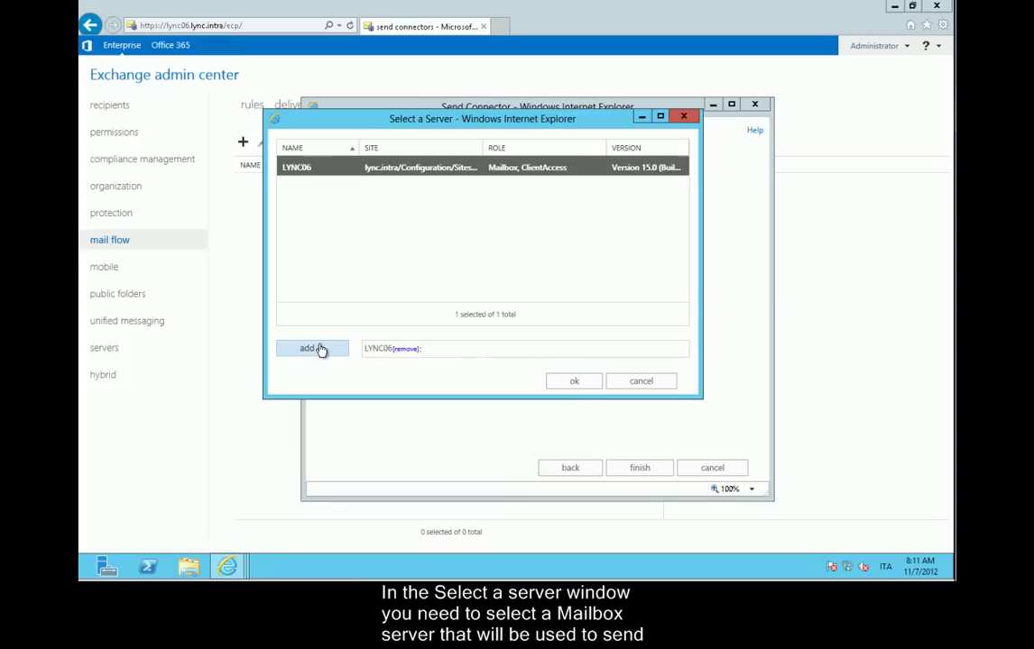
pyautogui.click(572, 384)
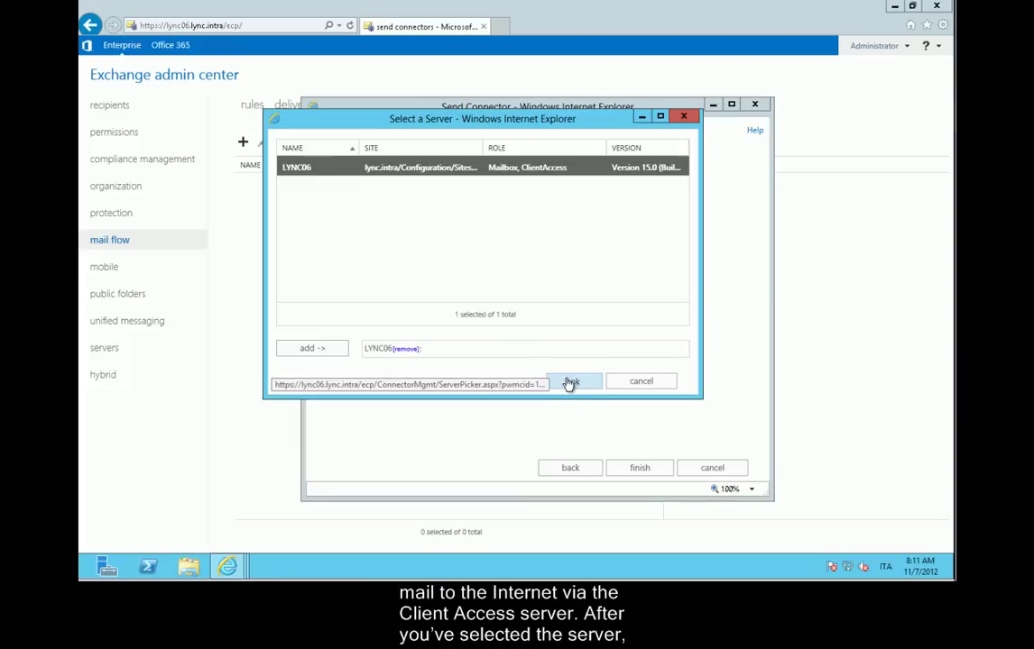
pyautogui.click(636, 470)
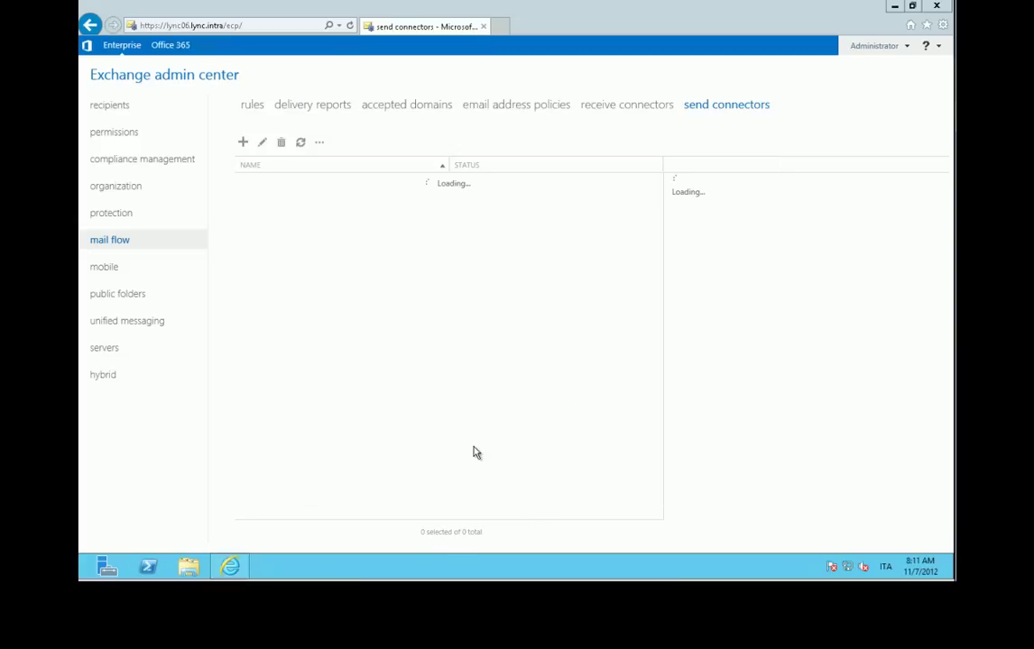
# Create a new accepted domain named Lync2013 for lync2013.org.
pyautogui.click(392, 109)
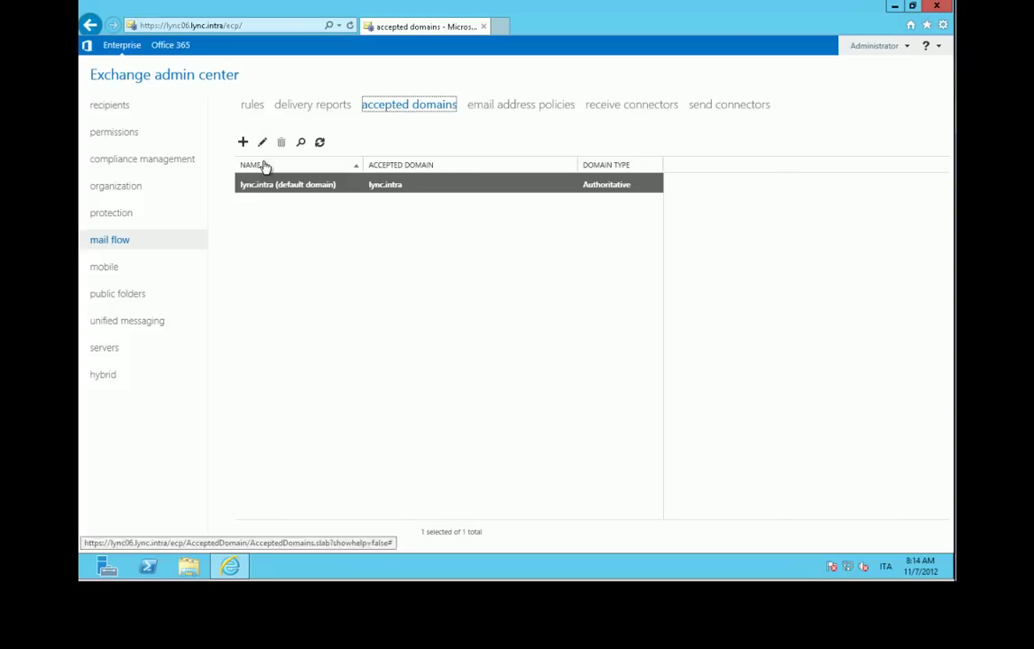
pyautogui.click(243, 141)
pyautogui.write('Lync2013')
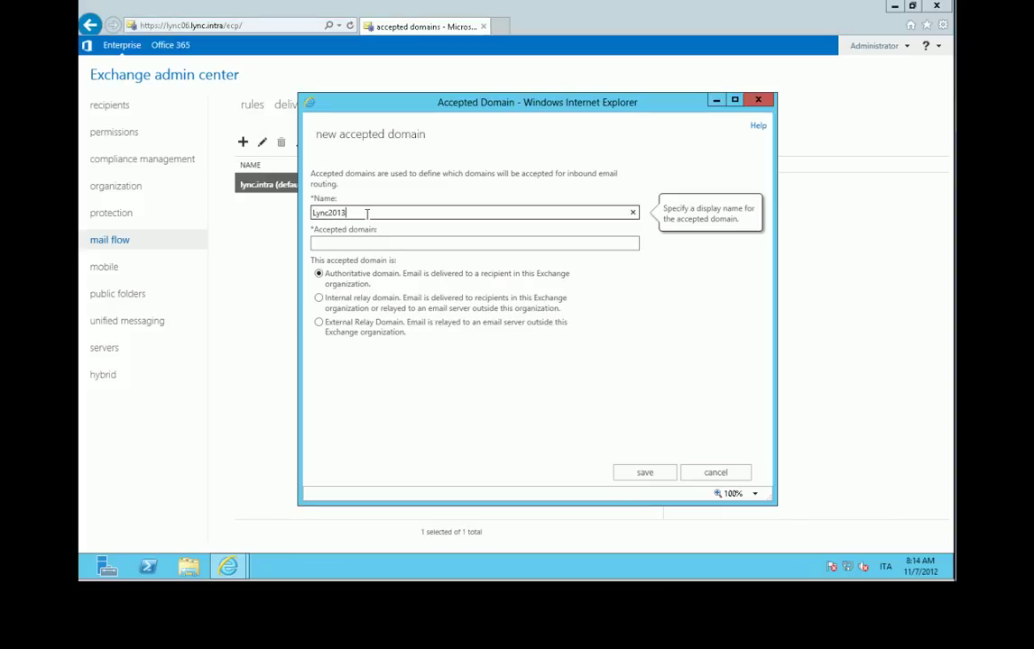
pyautogui.press('Tab')
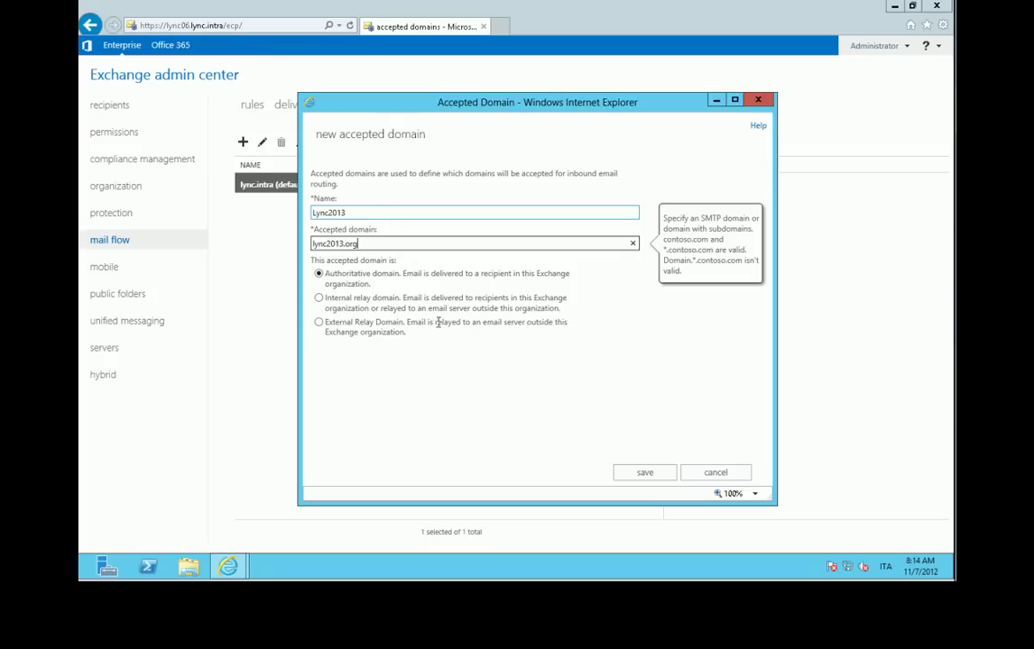
pyautogui.click(645, 474)
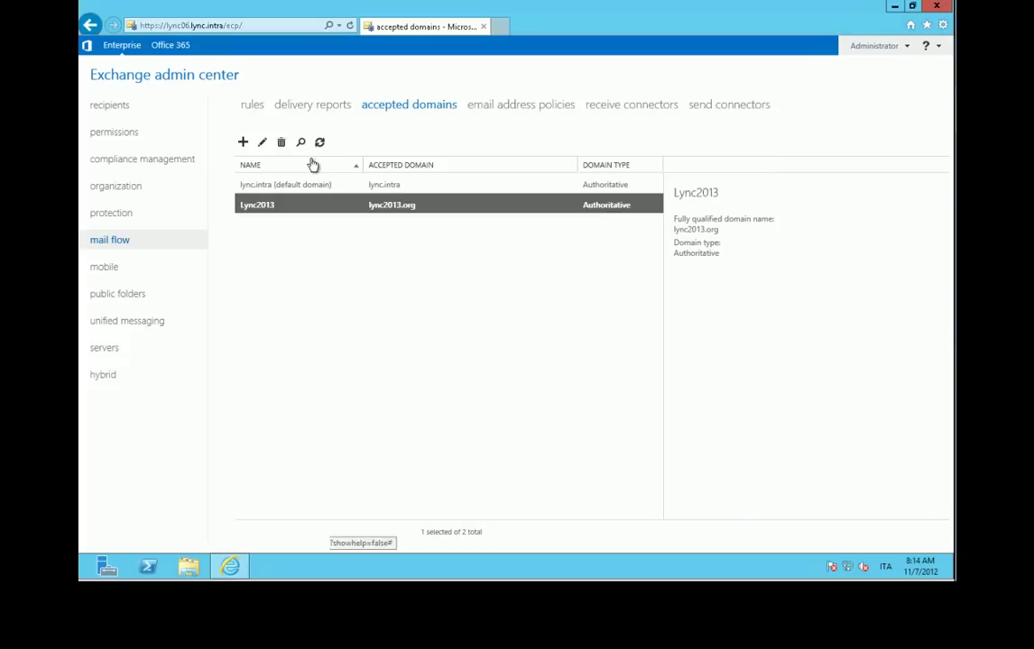
# Make Lync2013 the default accepted domain and save.
pyautogui.click(263, 145)
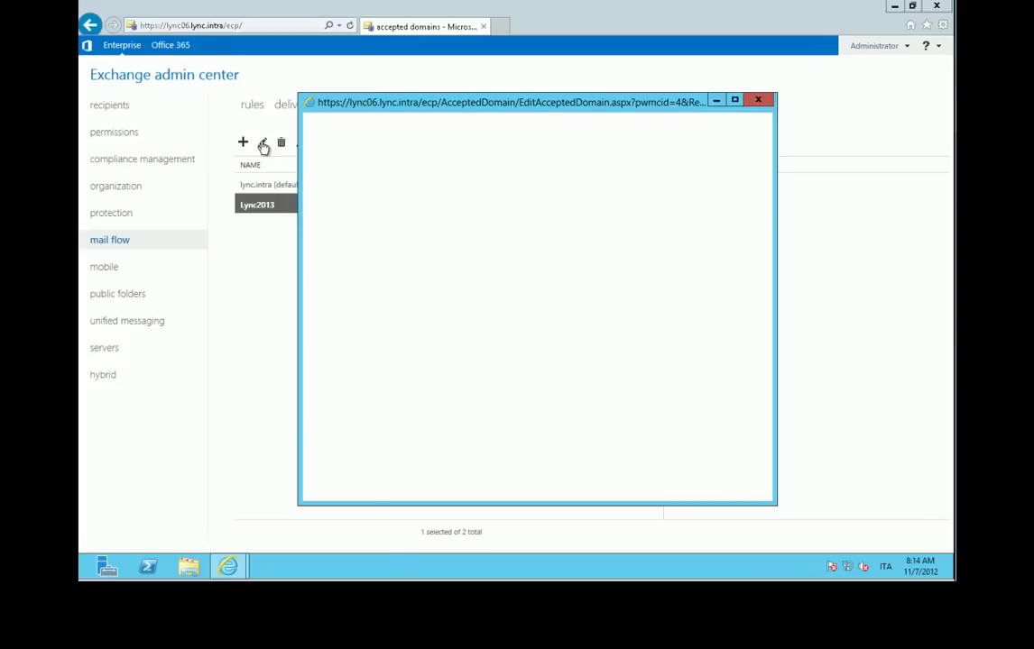
pyautogui.click(318, 352)
pyautogui.click(639, 475)
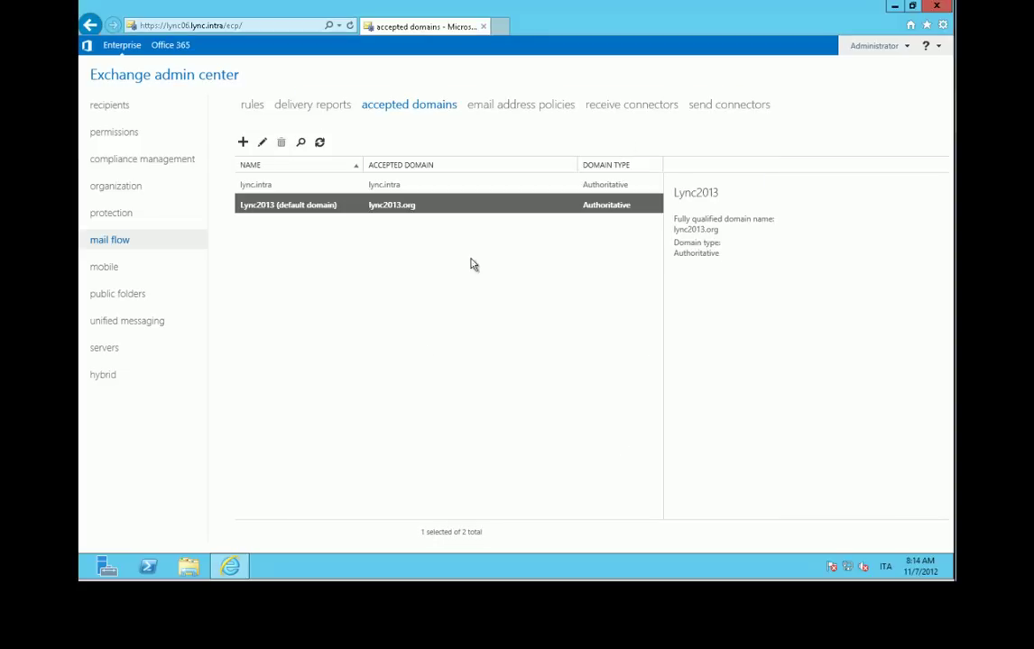
pyautogui.click(525, 106)
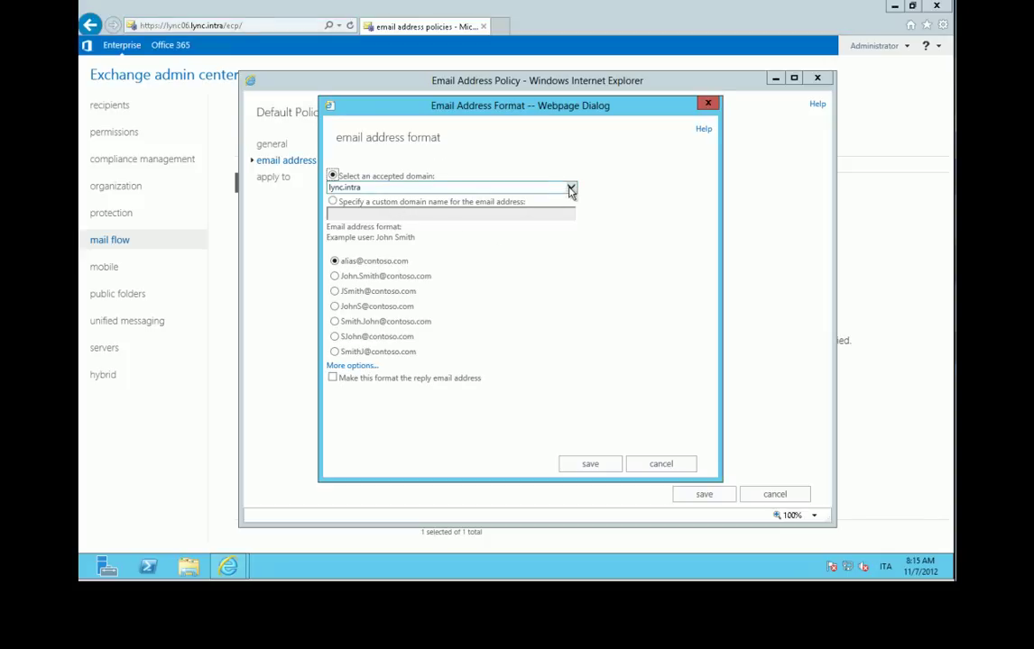
pyautogui.click(570, 187)
pyautogui.click(361, 195)
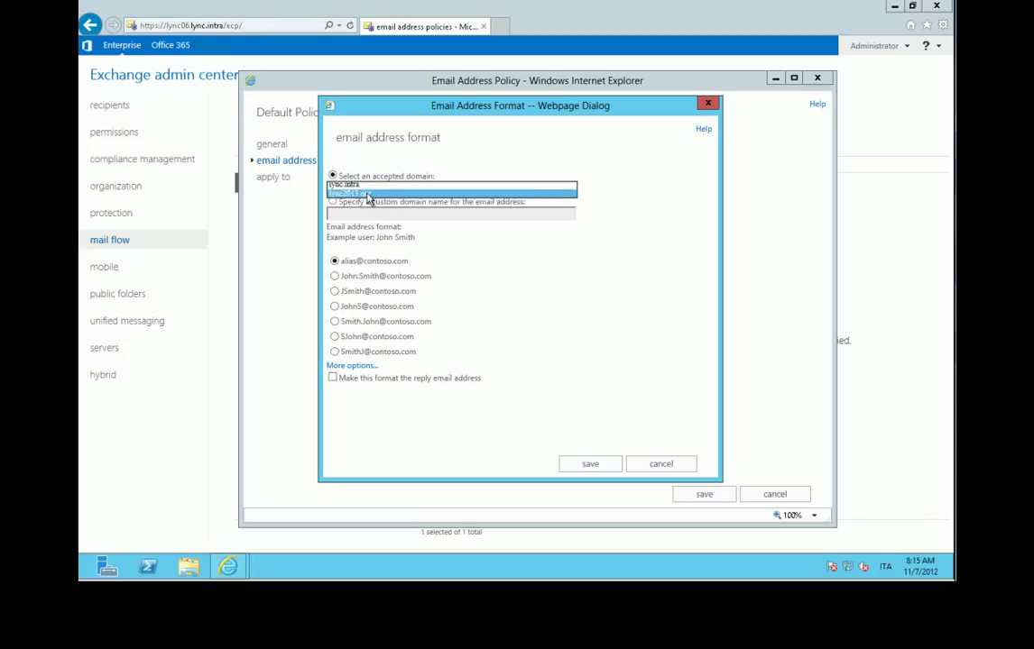
pyautogui.click(590, 463)
pyautogui.click(708, 494)
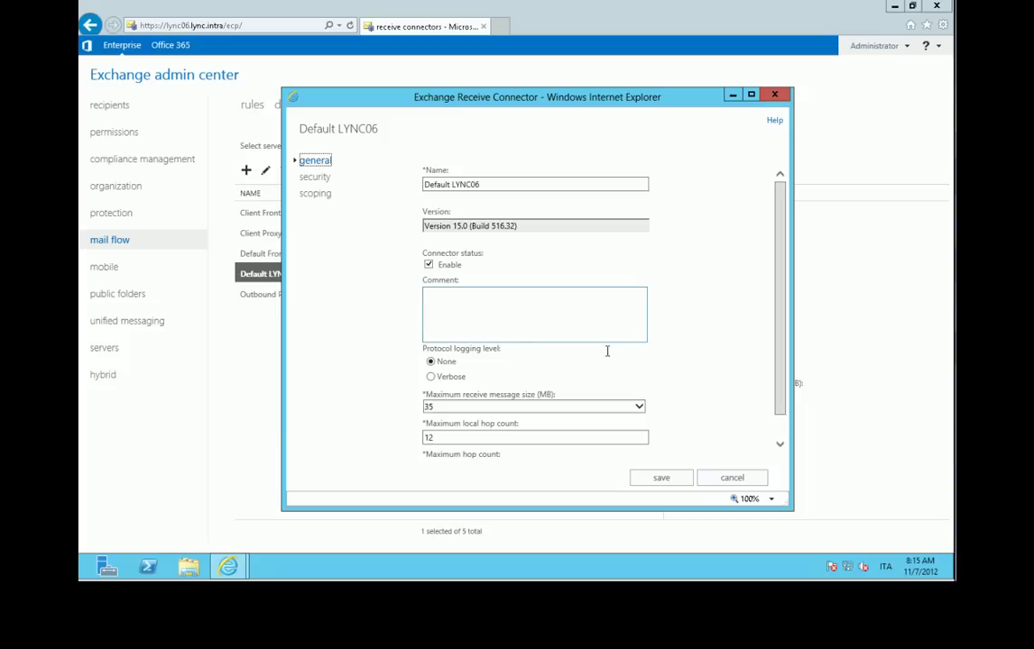
# Review the Default LYNC06 receive connector's security and scoping pages, then cancel unchanged.
pyautogui.moveTo(780, 397); pyautogui.dragTo(781, 427)
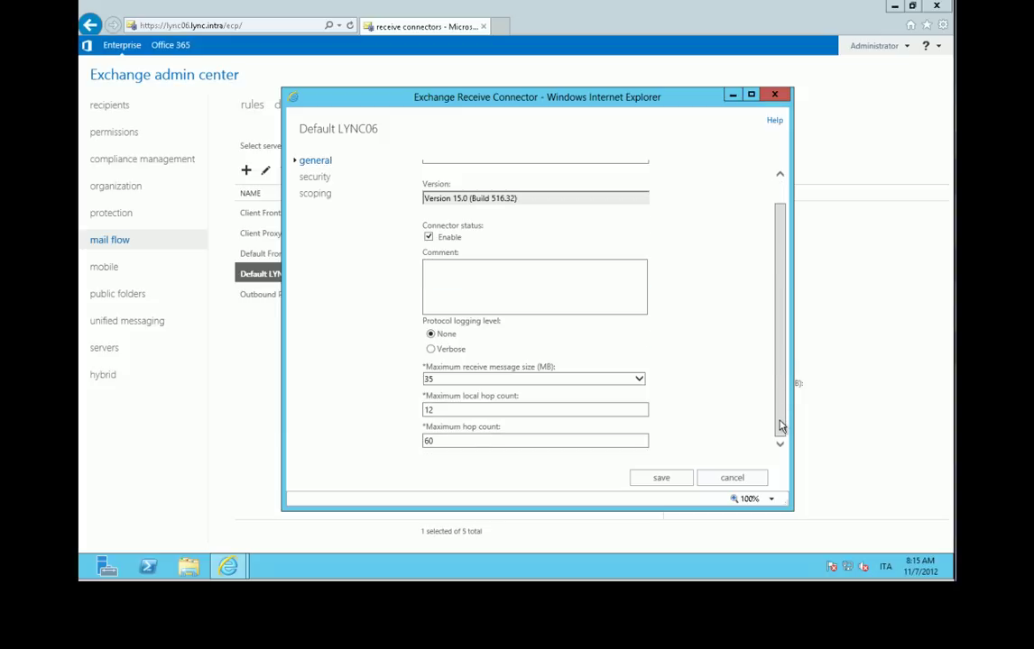
pyautogui.click(324, 185)
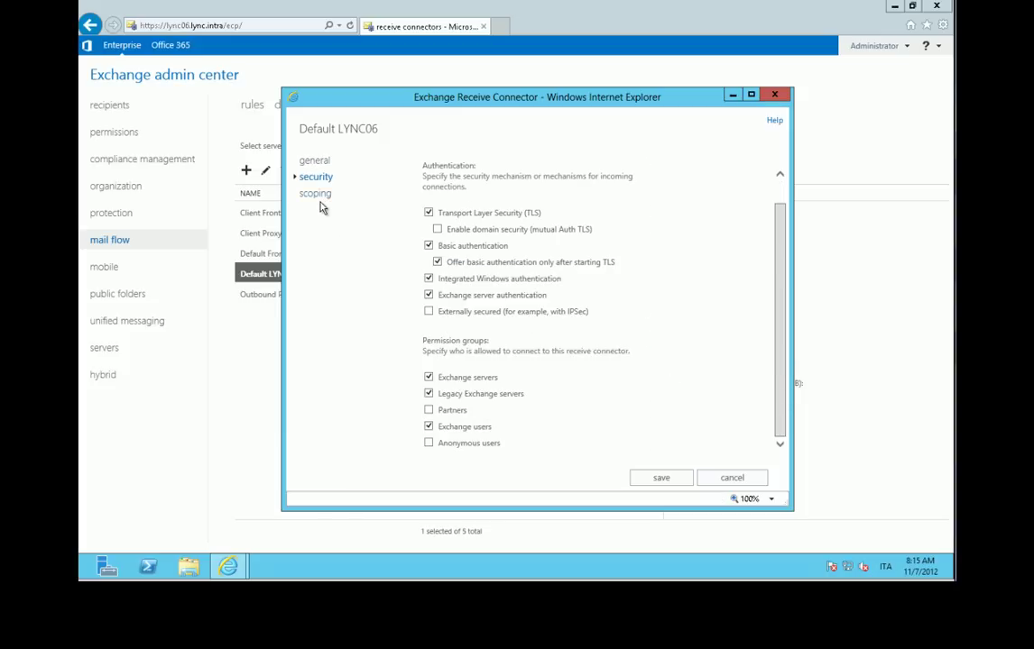
pyautogui.click(324, 197)
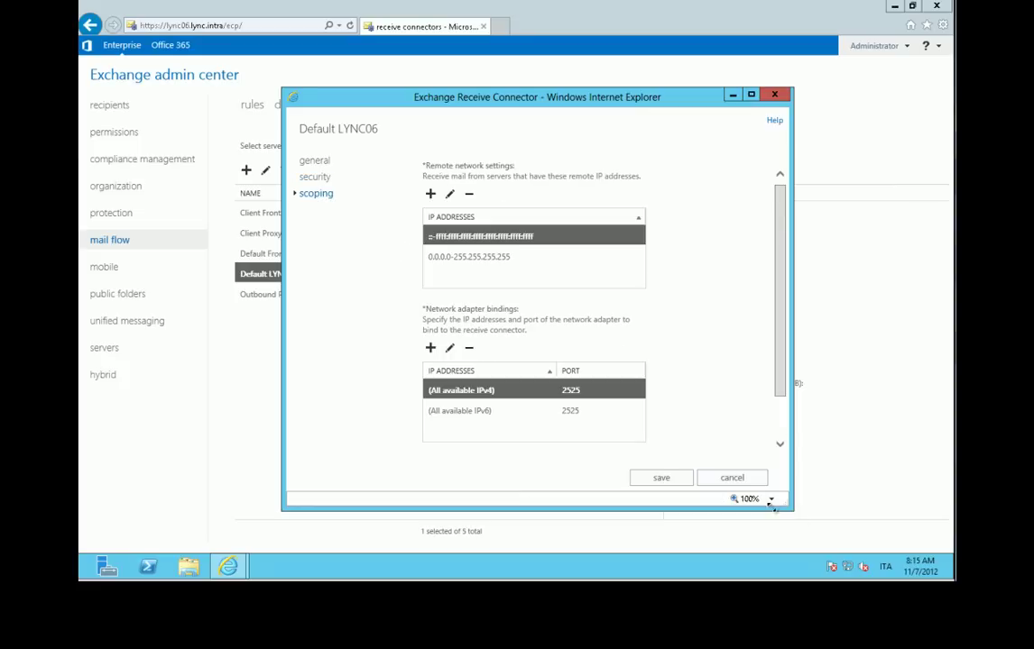
pyautogui.click(732, 479)
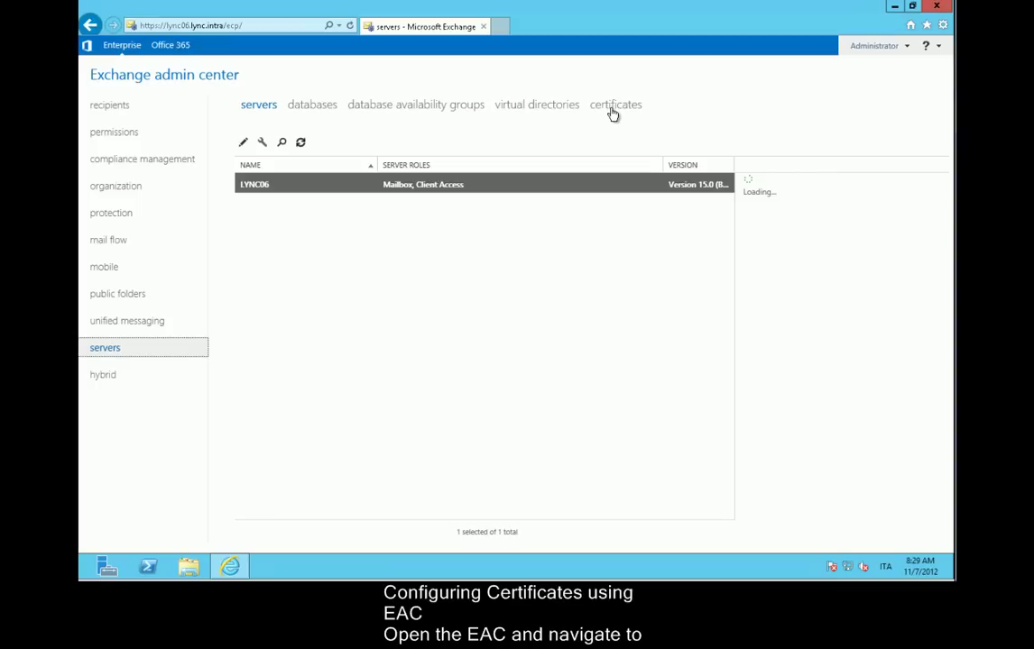
# Open the server certificates list and abandon the new-certificate wizard.
pyautogui.click(613, 110)
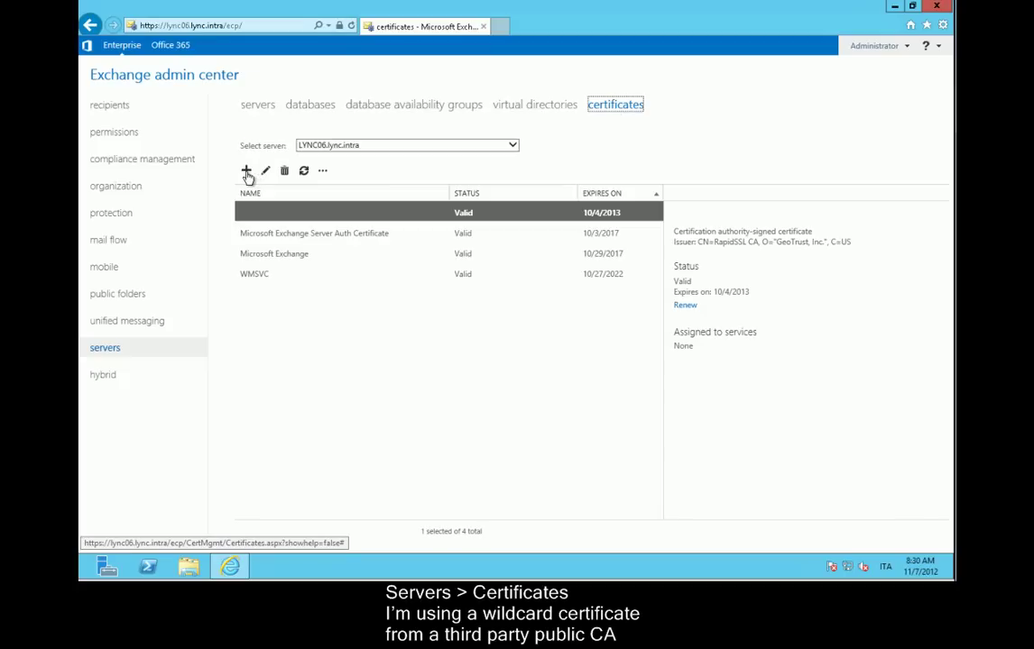
pyautogui.click(246, 173)
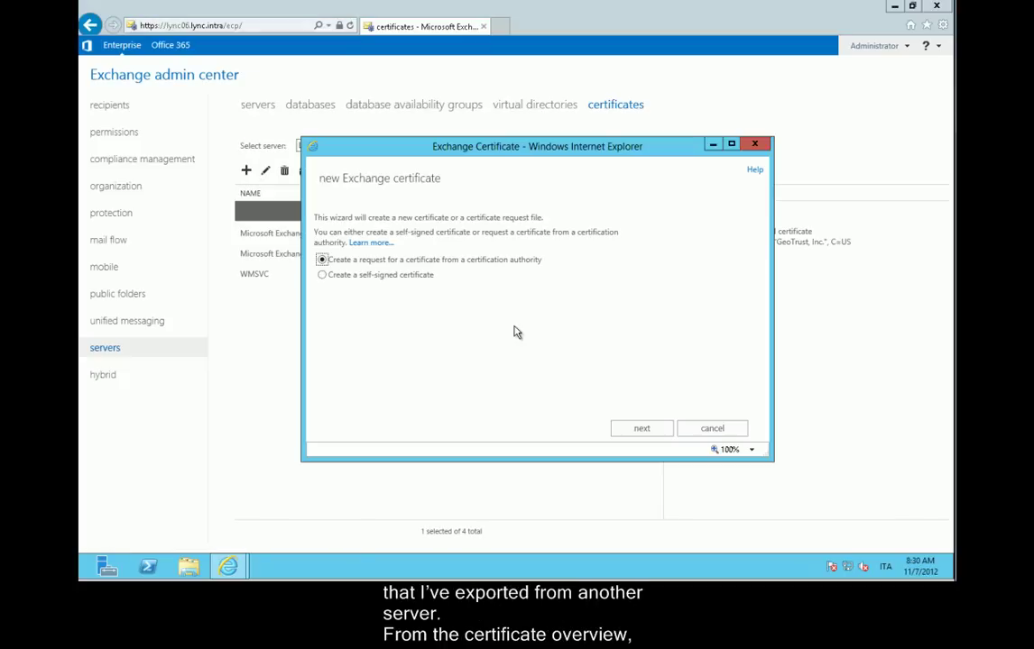
pyautogui.click(708, 429)
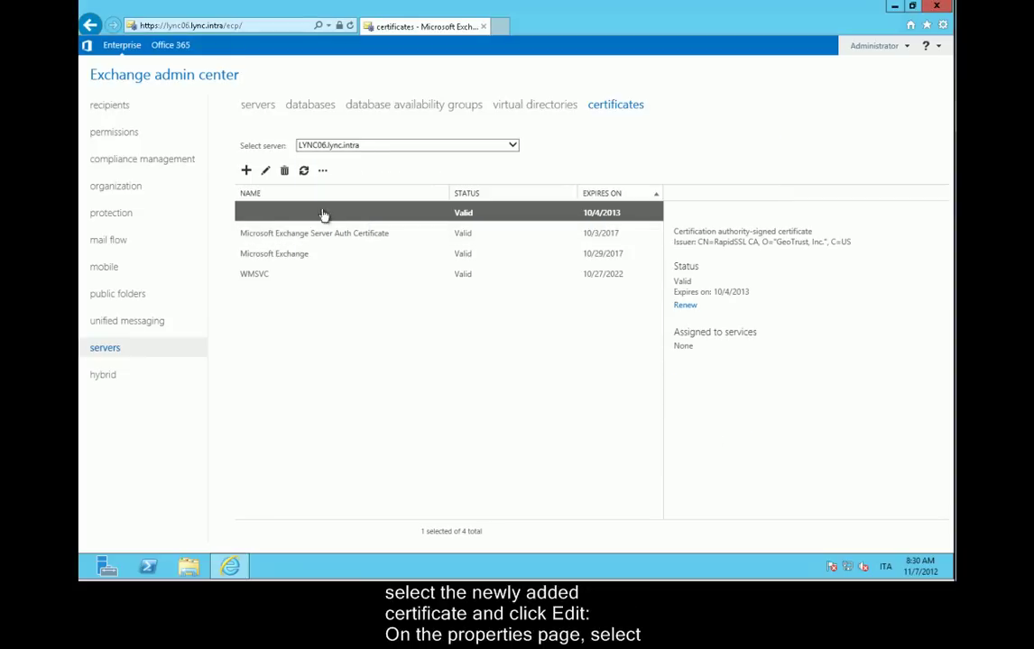
# Assign the *.lync2013.org wildcard certificate to IIS and accept the POP/IMAP warning.
pyautogui.click(265, 171)
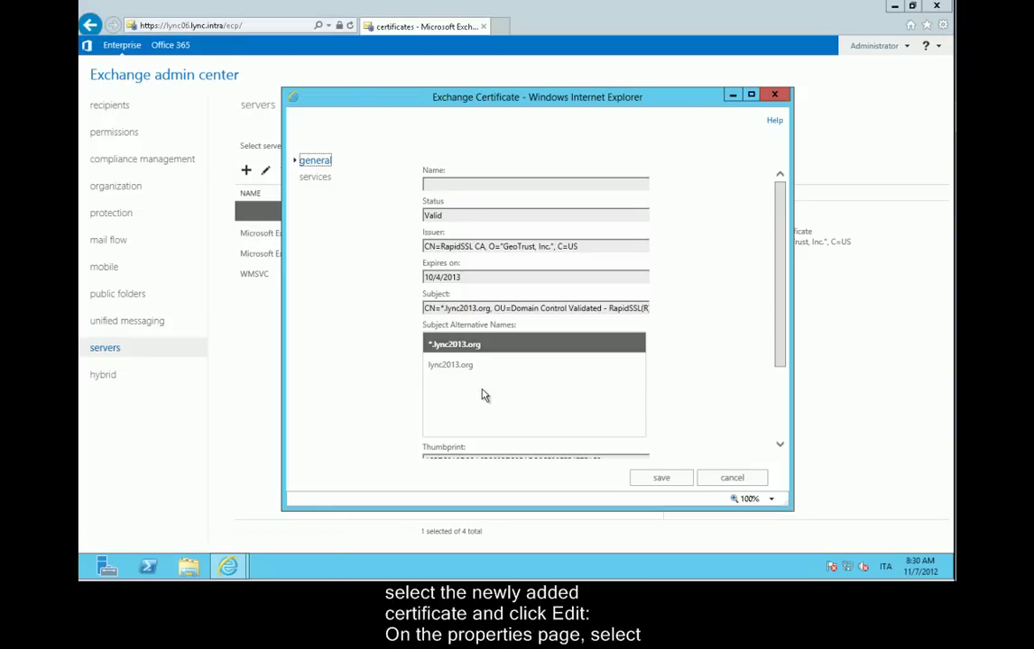
pyautogui.scroll(-3, 783, 440)
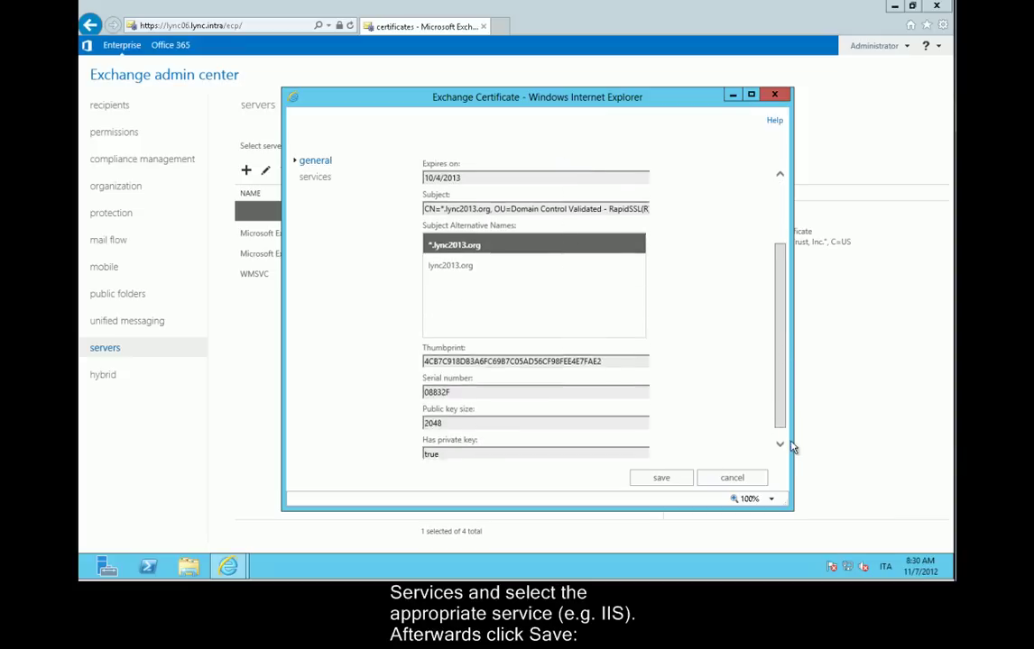
pyautogui.click(318, 180)
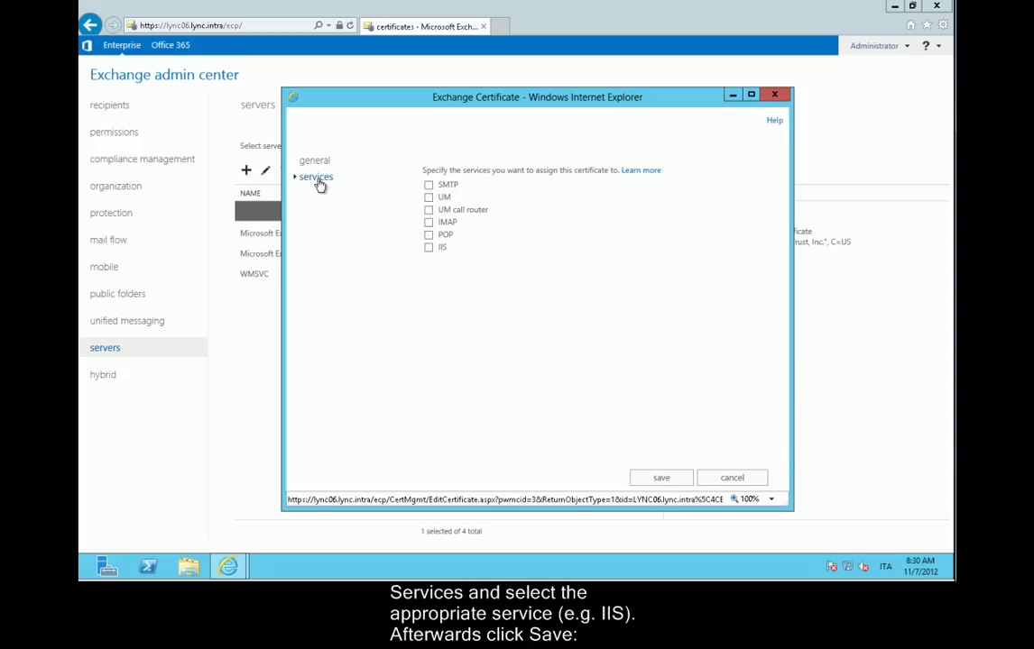
pyautogui.click(428, 247)
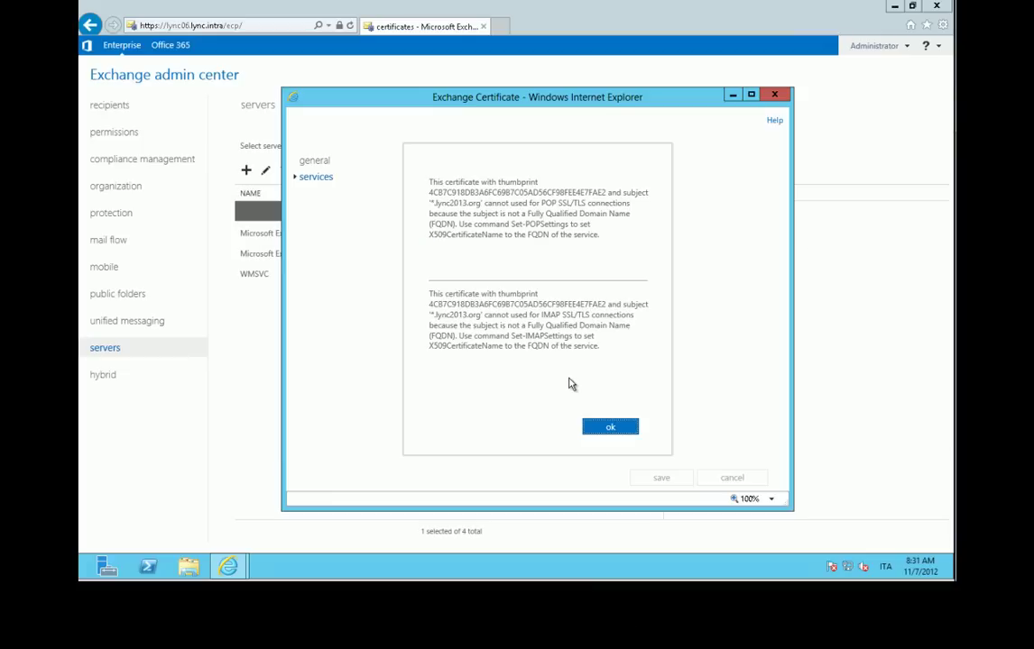
pyautogui.click(606, 433)
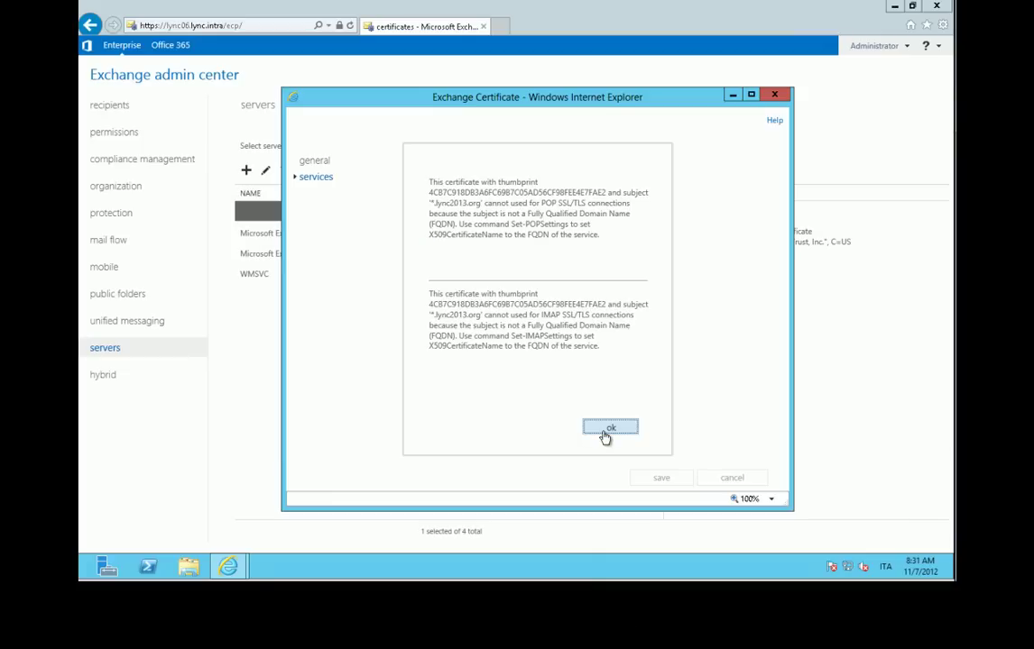
pyautogui.click(536, 109)
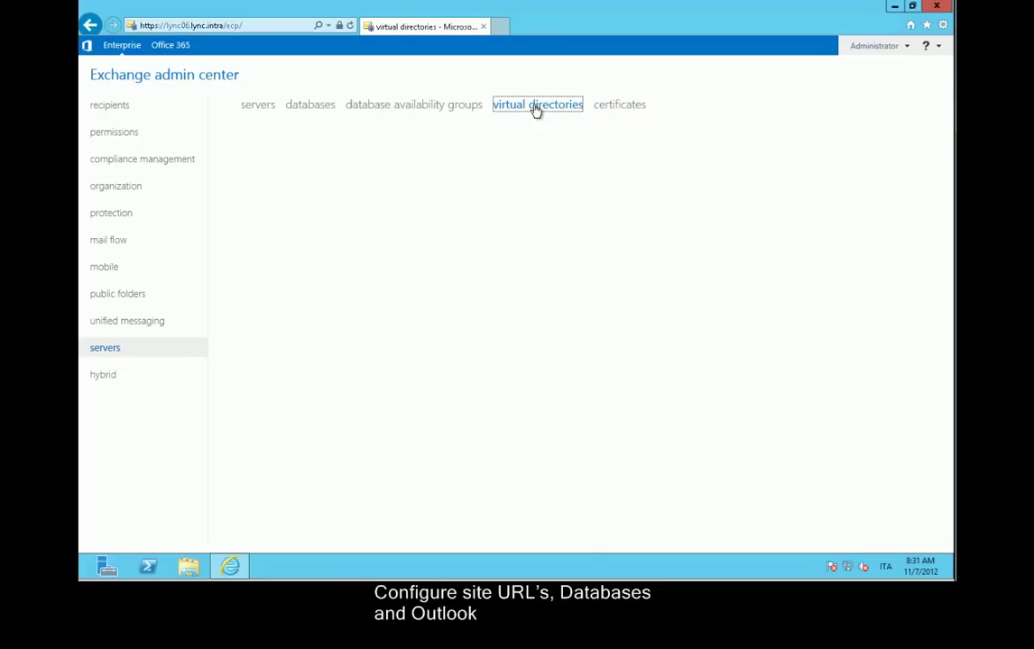
pyautogui.click(311, 330)
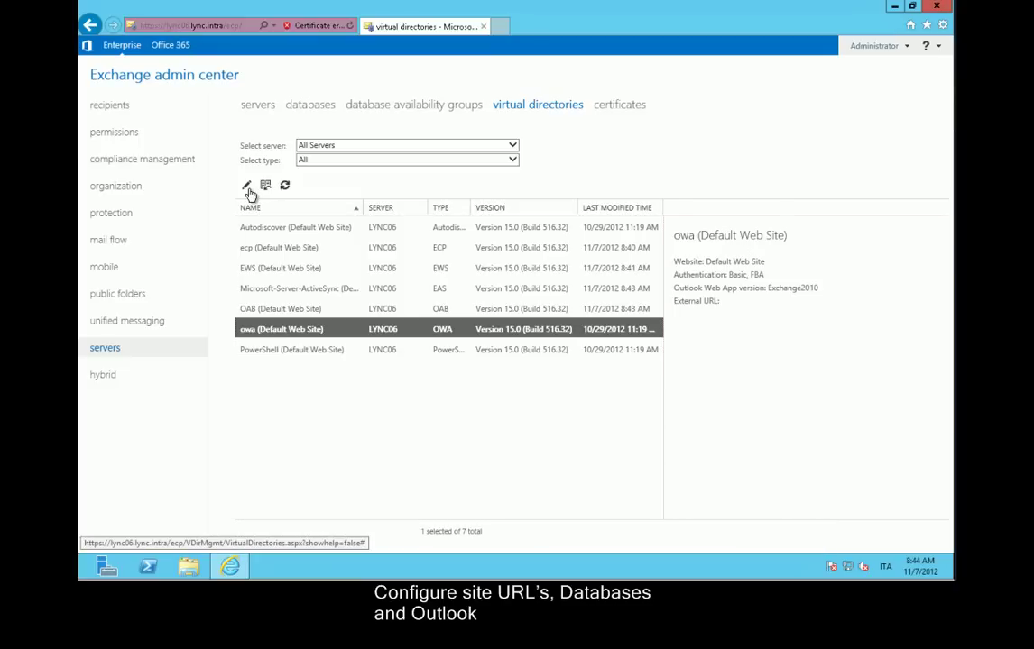
pyautogui.click(247, 185)
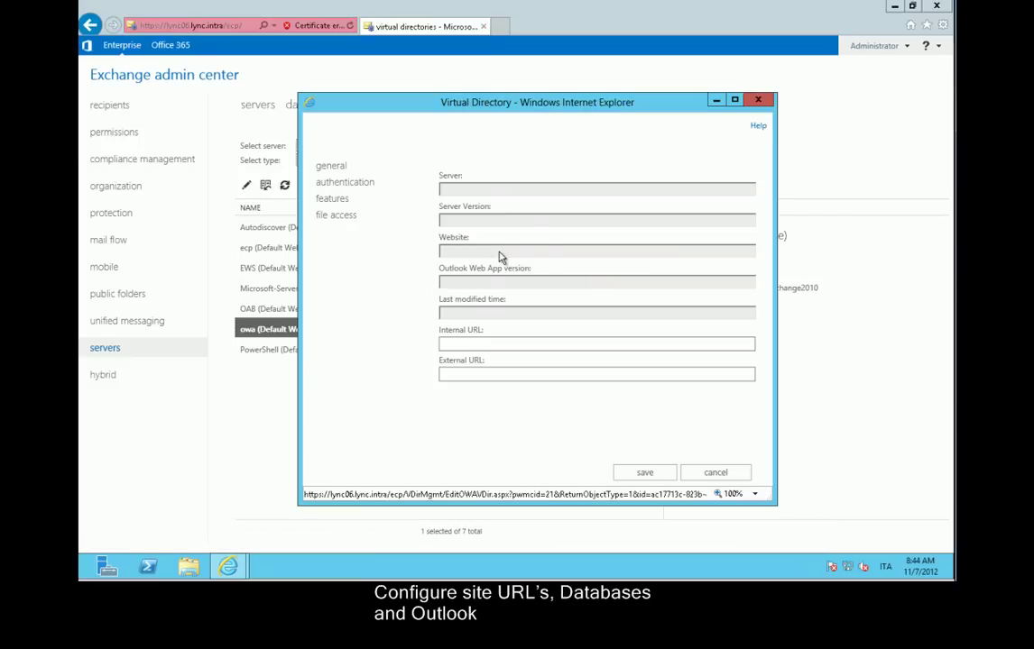
pyautogui.press('Tab')
pyautogui.hotkey('ctrl', 'c')
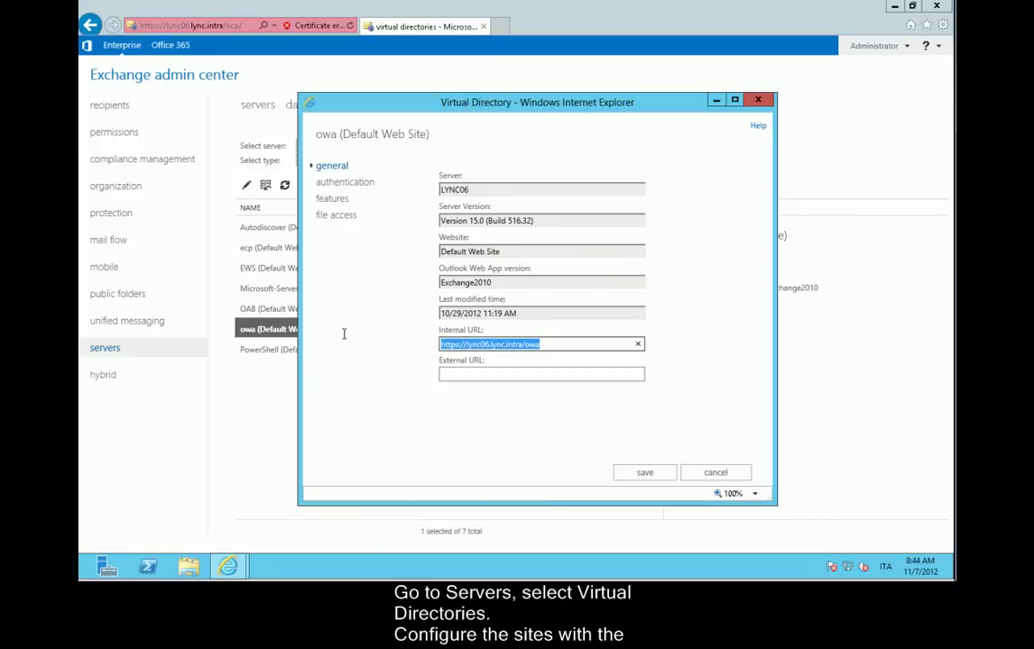
pyautogui.click(486, 375)
pyautogui.hotkey('ctrl', 'v')
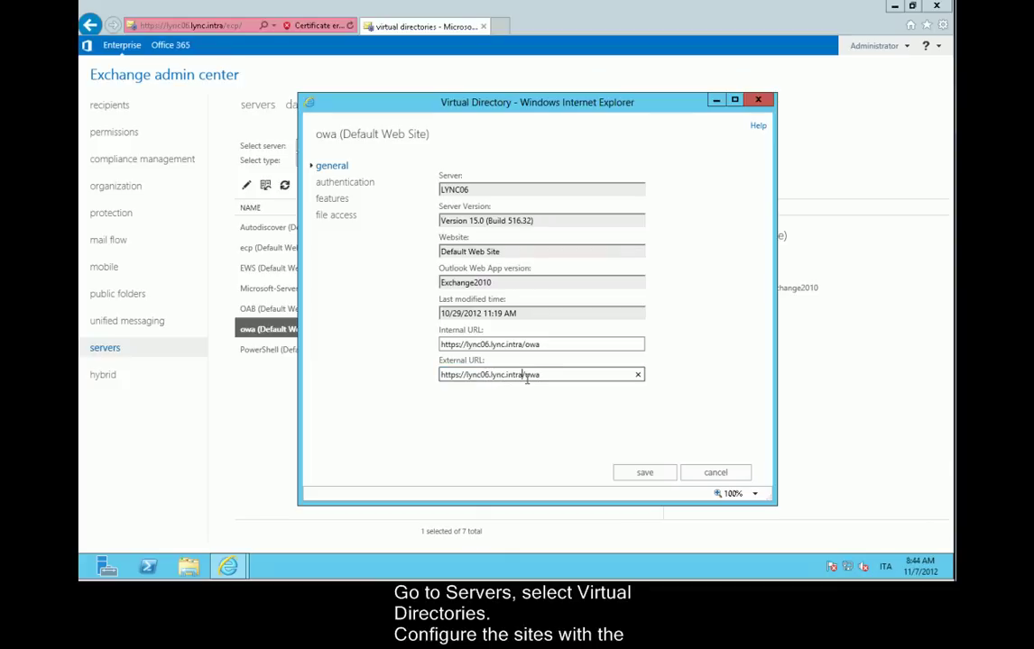
pyautogui.press('BackSpace')
pyautogui.press('BackSpace')
pyautogui.press('BackSpace')
pyautogui.press('BackSpace')
pyautogui.press('BackSpace')
pyautogui.press('BackSpace')
pyautogui.press('BackSpace')
pyautogui.press('BackSpace')
pyautogui.press('BackSpace')
pyautogui.press('BackSpace')
pyautogui.press('BackSpace')
pyautogui.press('BackSpace')
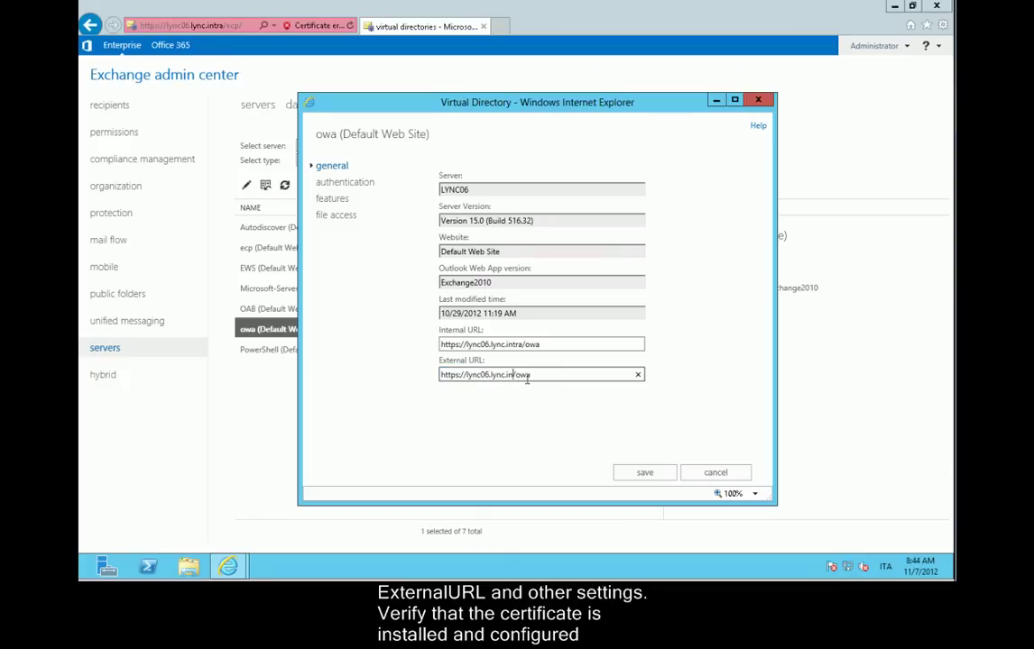
pyautogui.press('BackSpace')
pyautogui.press('BackSpace')
pyautogui.press('BackSpace')
pyautogui.write('mail.lync2013.or')
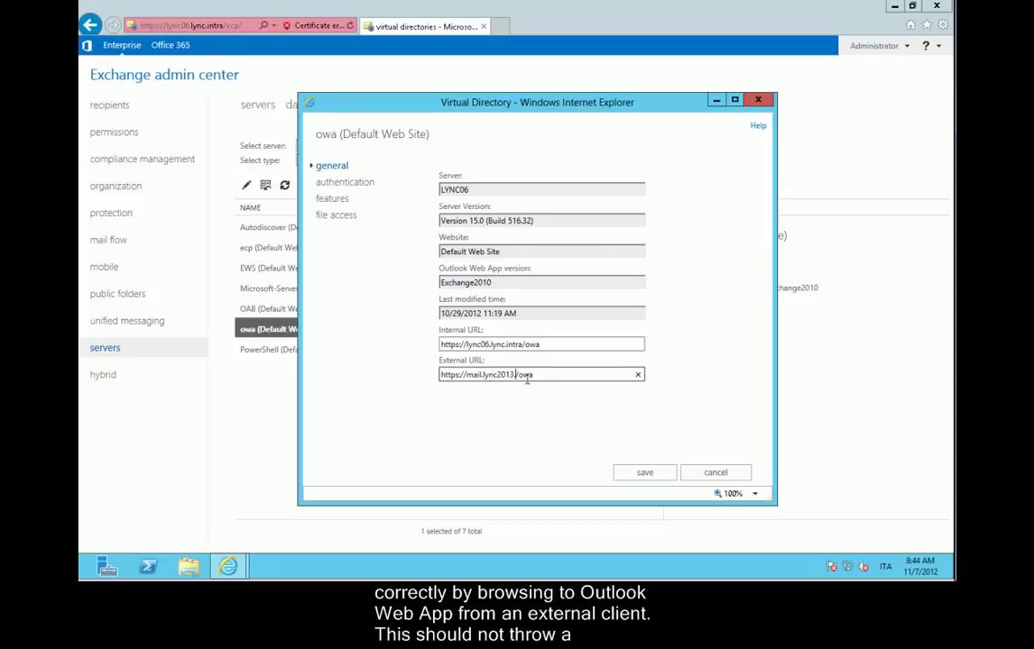
pyautogui.write('g')
pyautogui.click(646, 480)
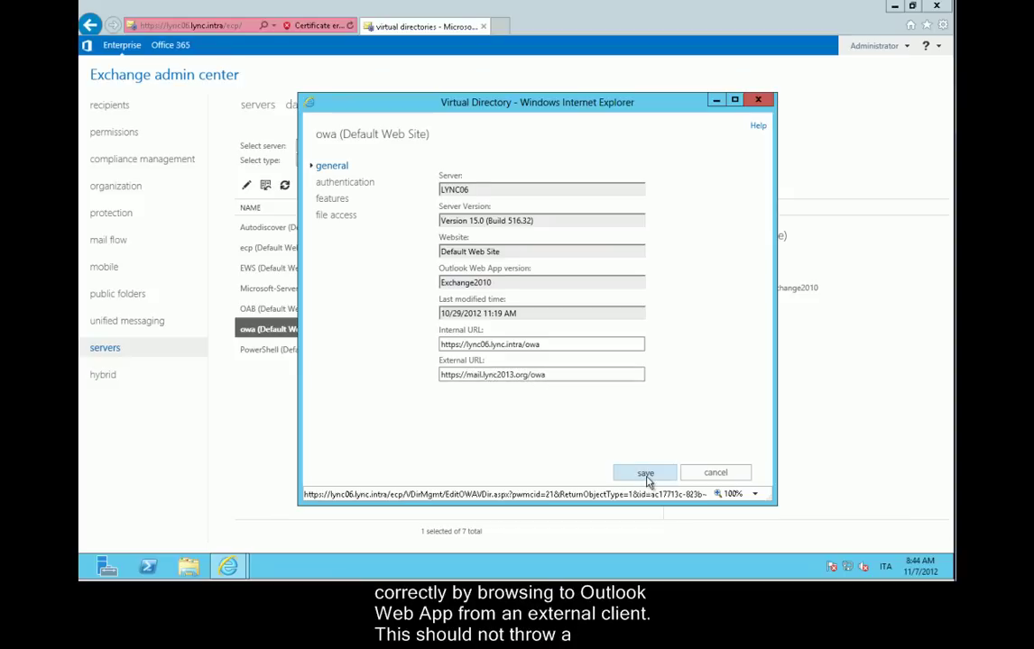